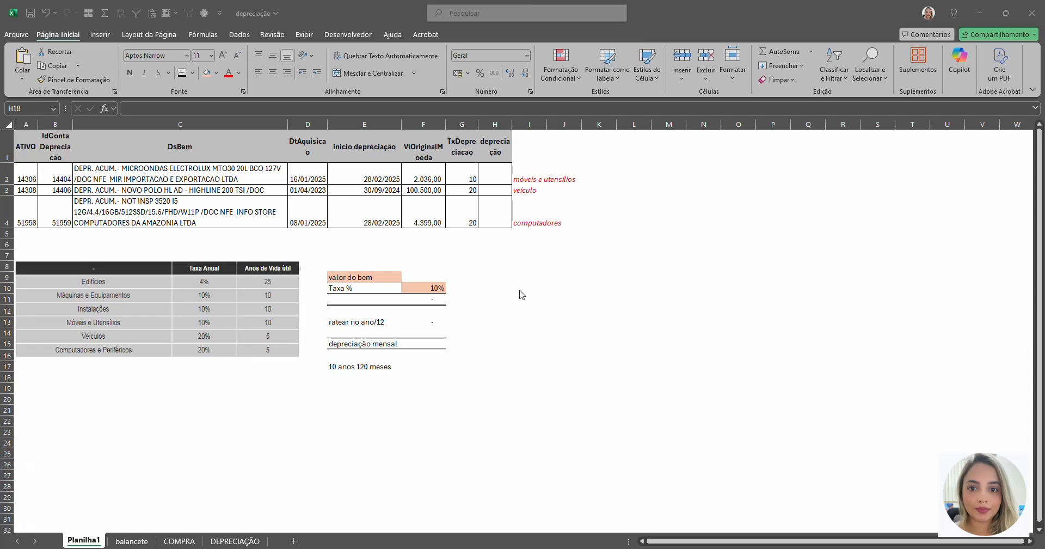
Step: Examine the fixed-asset table's columns in Planilha1, from the asset and depreciation accounts through description, dates, original value, rate and depreciation
{"action": "left_click", "coordinate": [436, 182]}
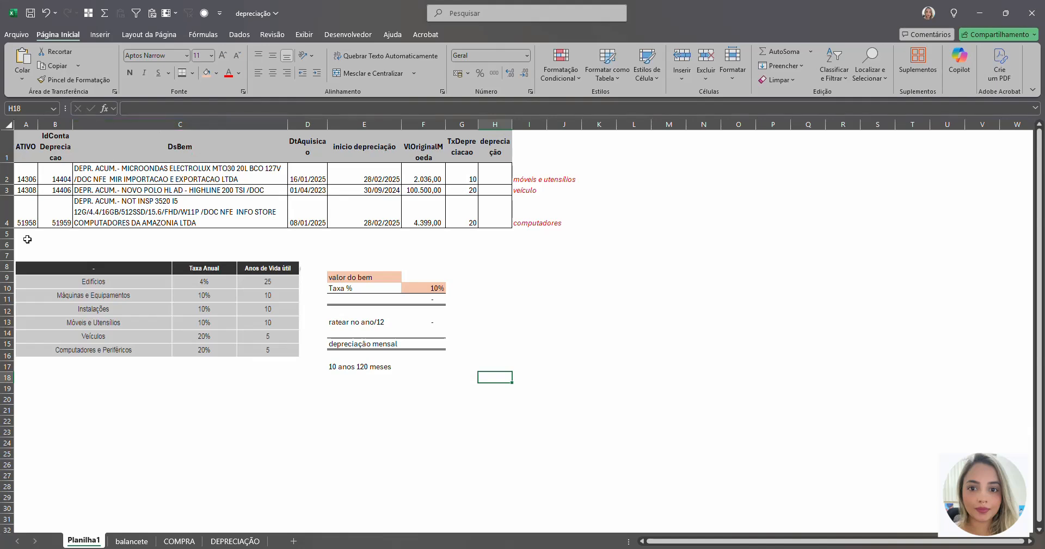
{"action": "left_click", "coordinate": [26, 126]}
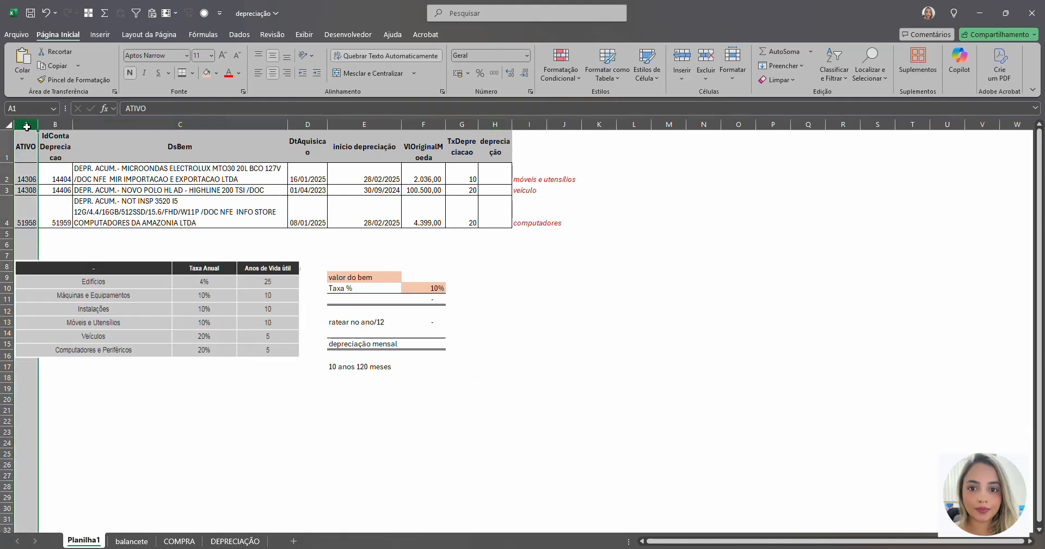
{"action": "left_click", "coordinate": [47, 126]}
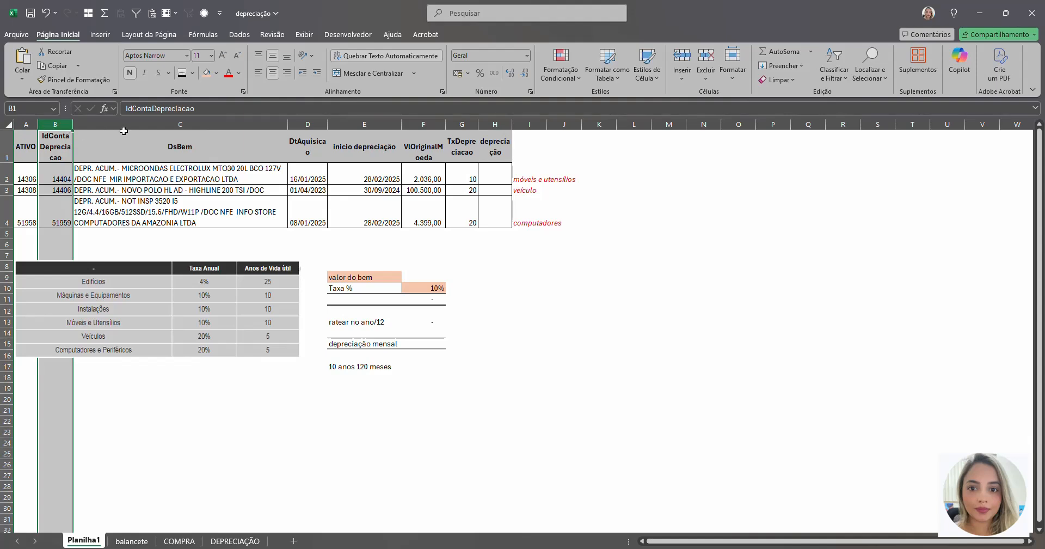
{"action": "left_click", "coordinate": [153, 124]}
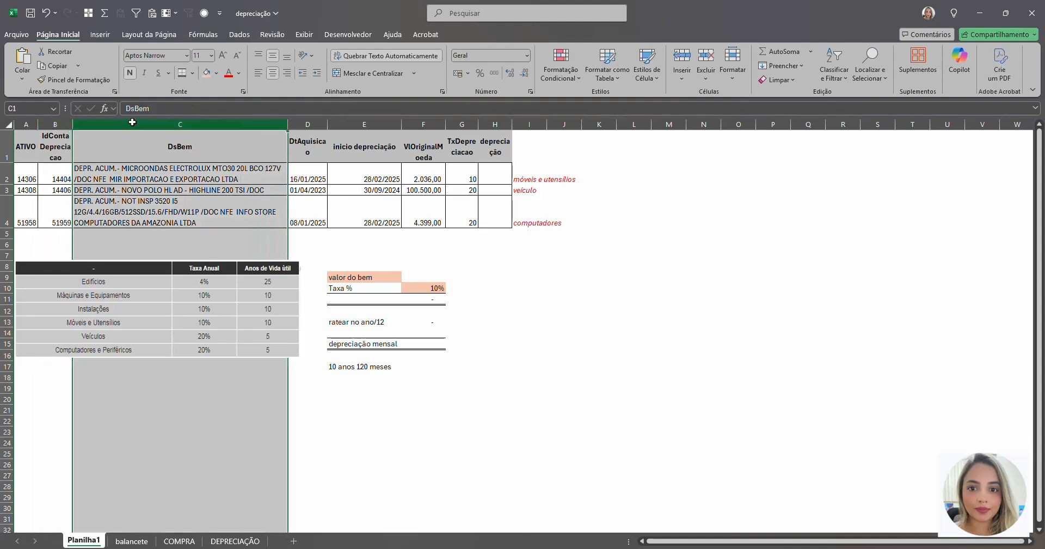
{"action": "left_click", "coordinate": [308, 126]}
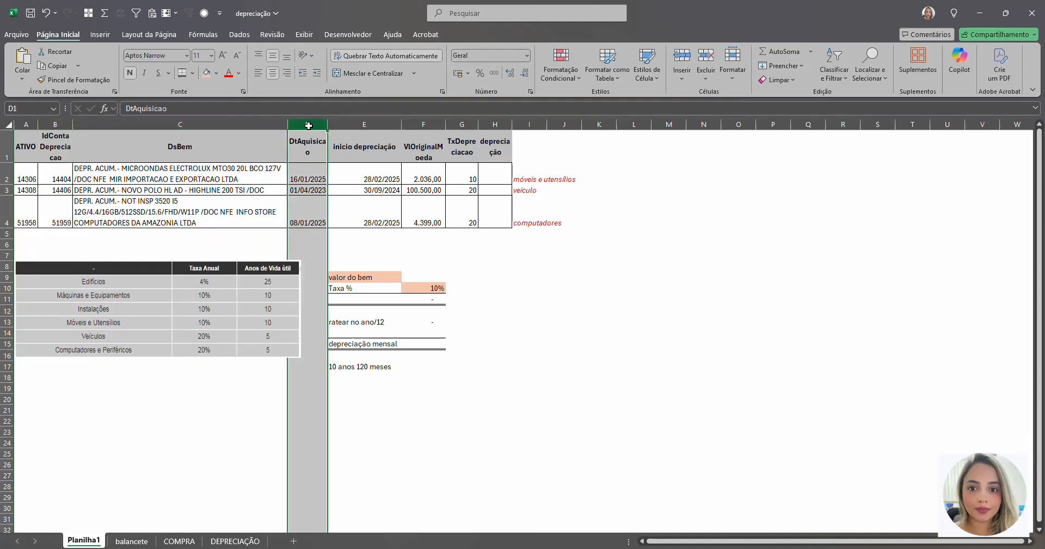
{"action": "left_click", "coordinate": [379, 125]}
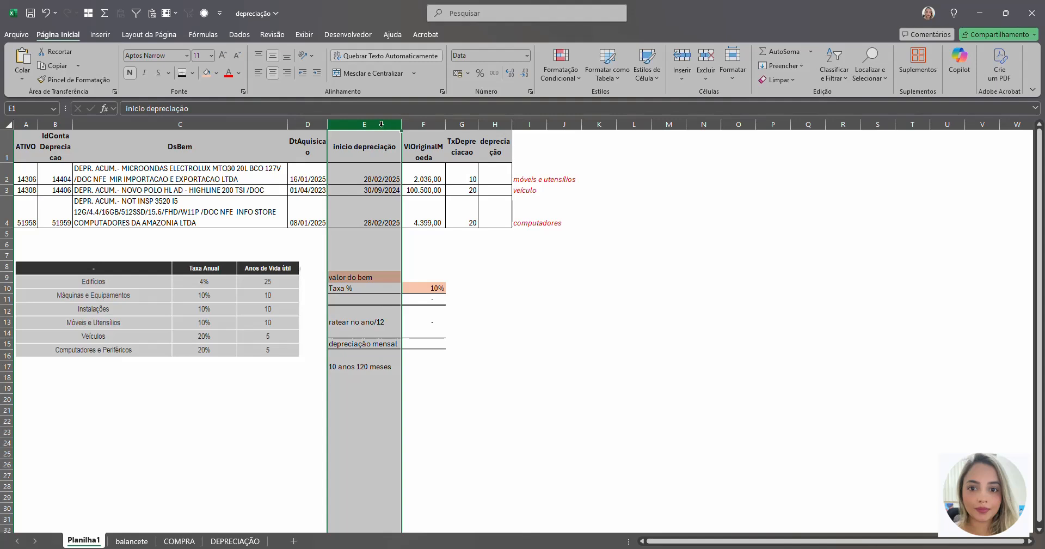
{"action": "left_click", "coordinate": [412, 125]}
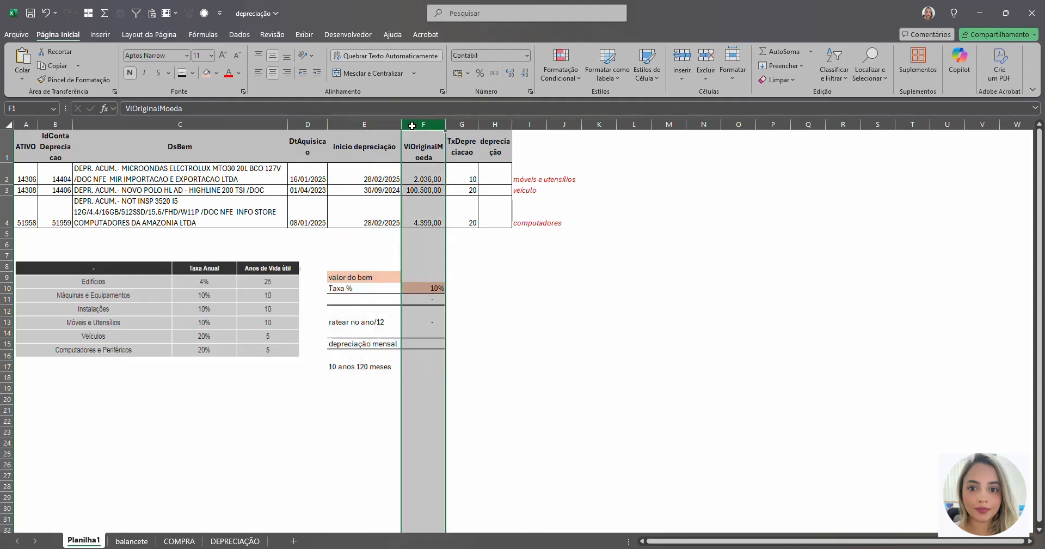
{"action": "left_click", "coordinate": [457, 124]}
{"action": "left_click", "coordinate": [501, 127]}
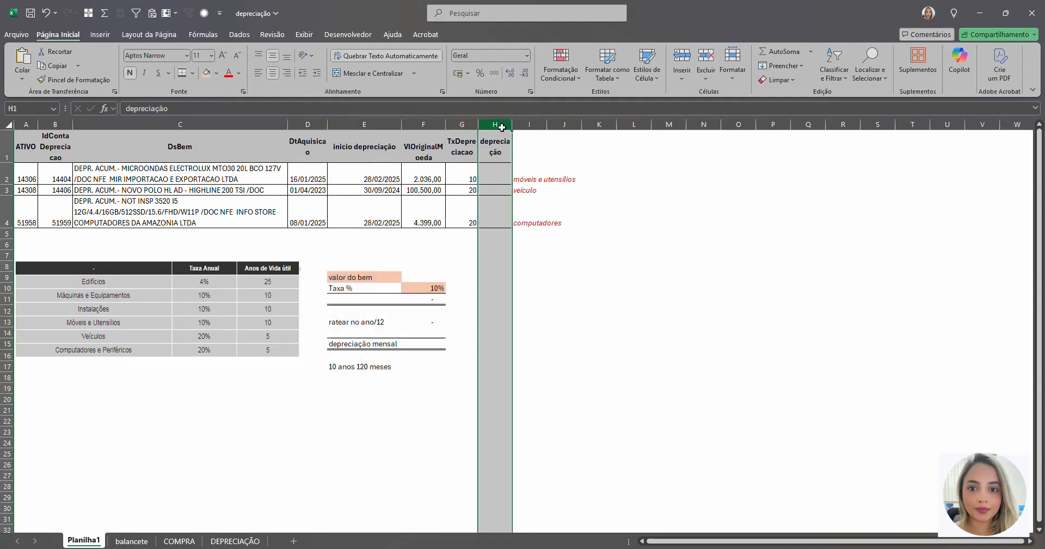
{"action": "left_click", "coordinate": [144, 188]}
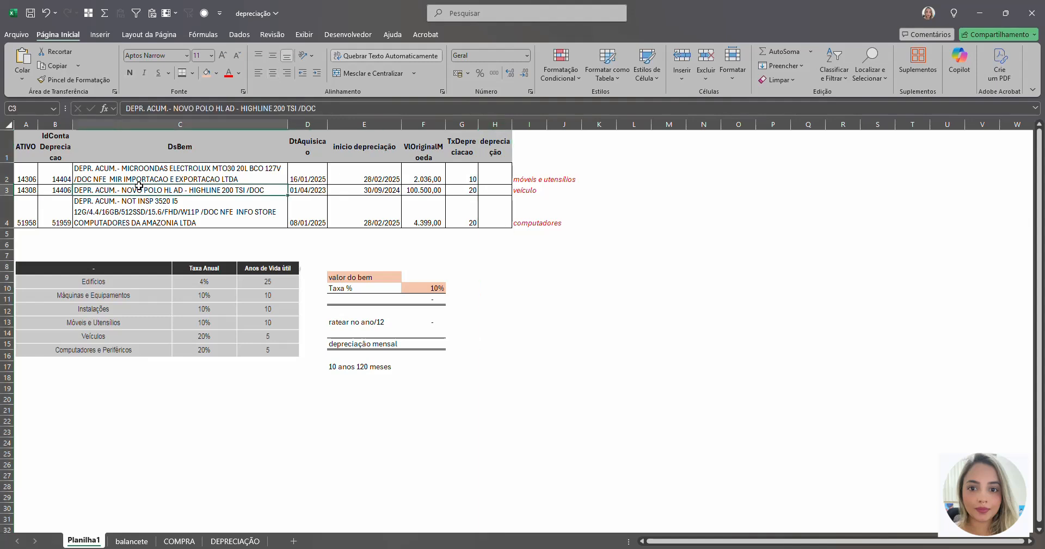
{"action": "left_click", "coordinate": [36, 126]}
{"action": "left_click_drag", "start_coordinate": [37, 127], "coordinate": [57, 125]}
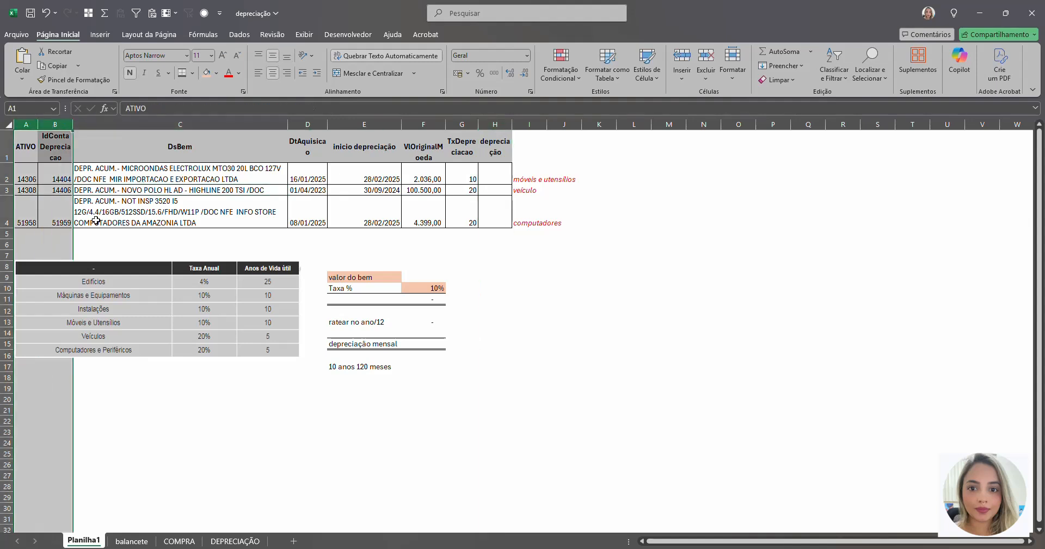
Step: On the balancete sheet, shade the "(-) redutora do ativo" note and the cells around it (B24:D25) with the orange fill
{"action": "left_click", "coordinate": [132, 541]}
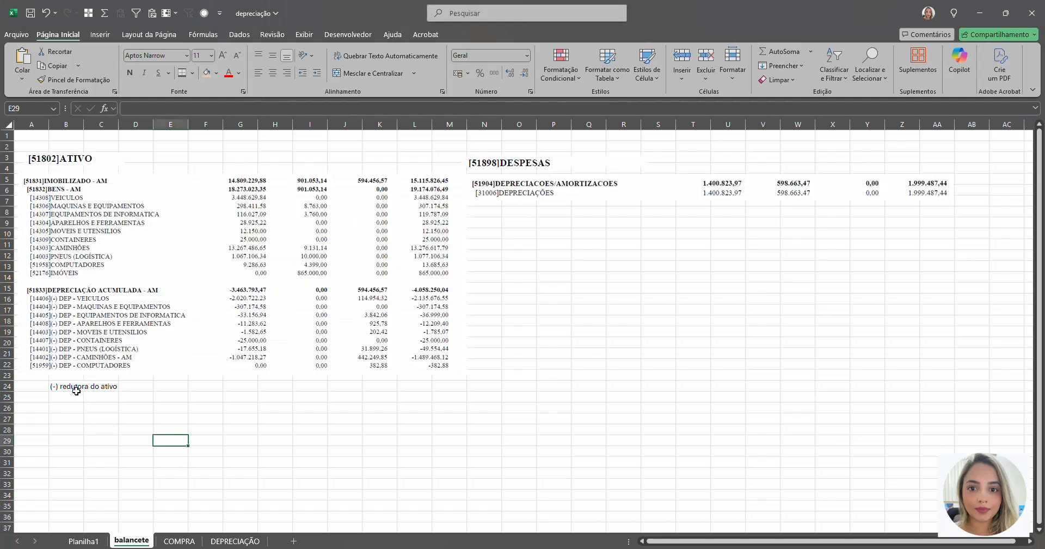
{"action": "left_click_drag", "start_coordinate": [57, 390], "coordinate": [129, 390]}
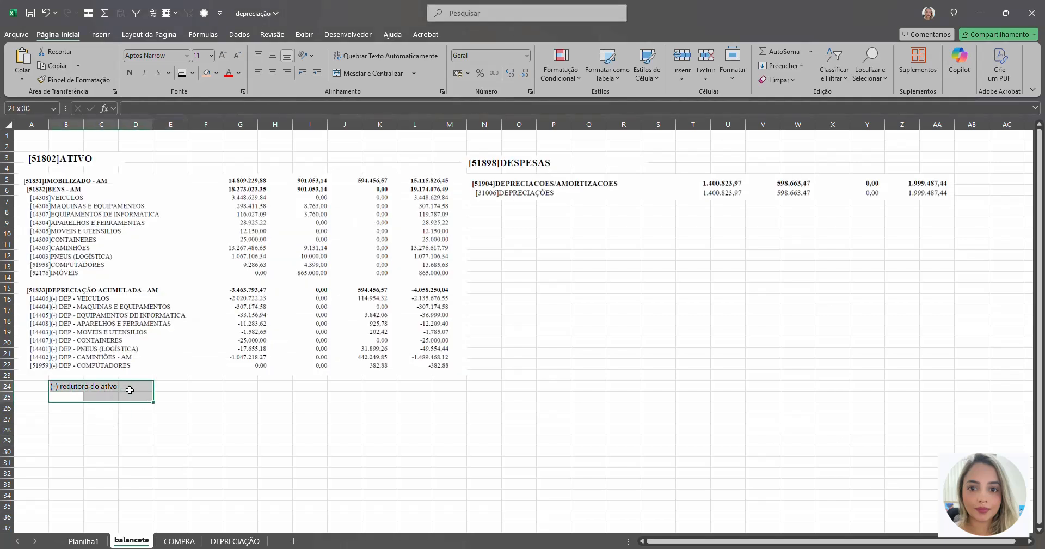
{"action": "left_click", "coordinate": [207, 72]}
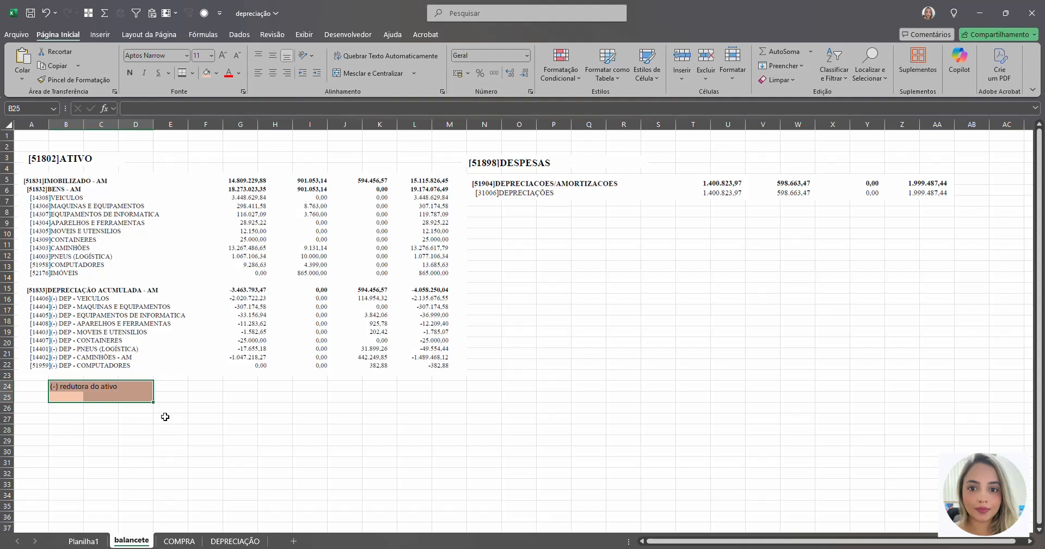
{"action": "left_click", "coordinate": [79, 394]}
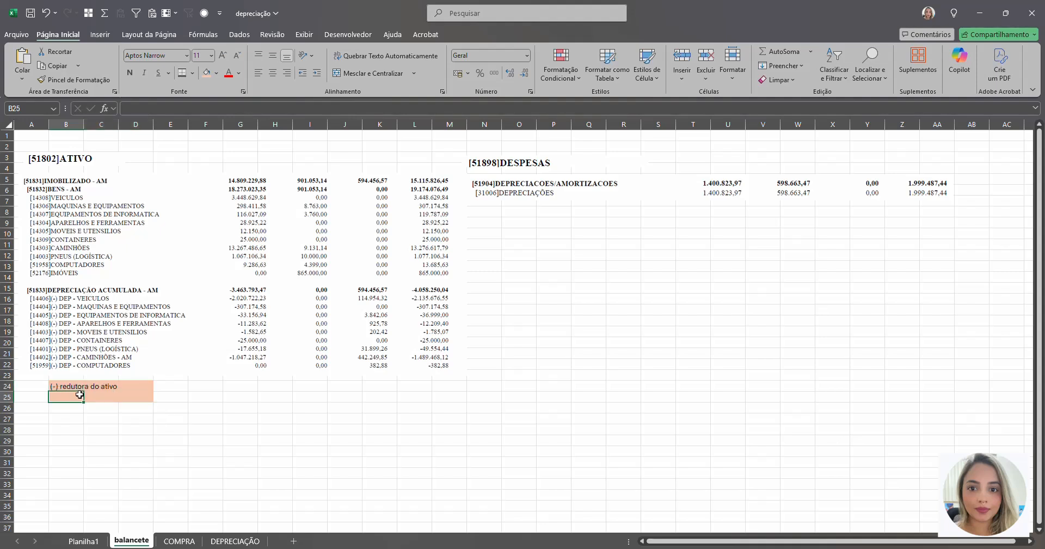
Step: Examine the depreciation expense account under DESPESAS in the balancete, and the microwave's row in Planilha1
{"action": "left_click", "coordinate": [483, 331]}
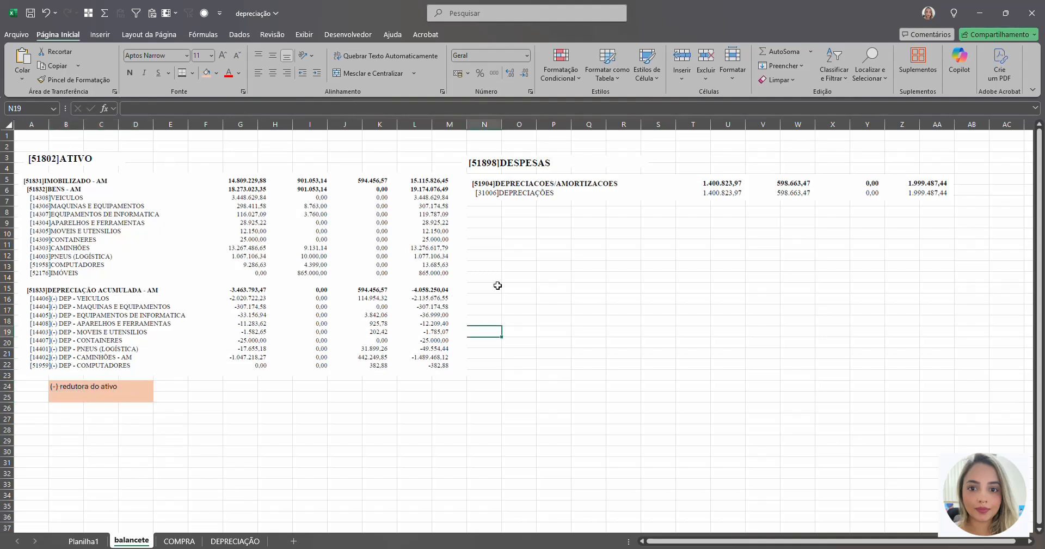
{"action": "left_click", "coordinate": [507, 191]}
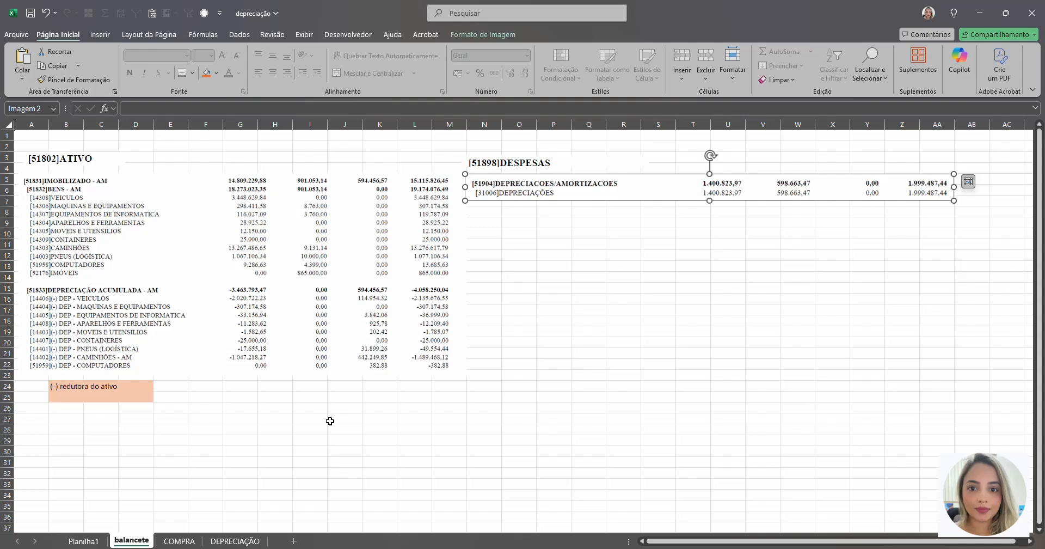
{"action": "key", "text": "ctrl+Page_Up"}
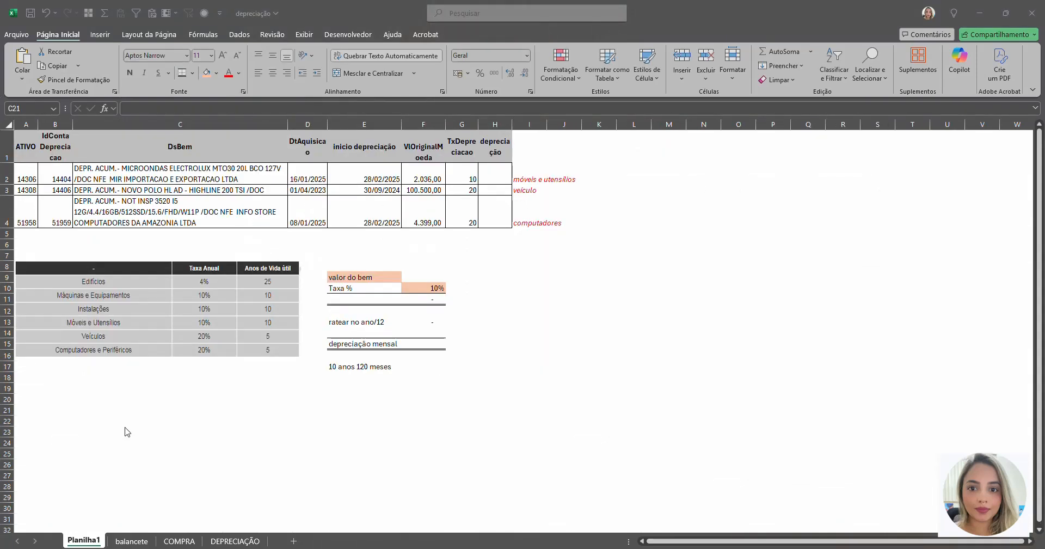
{"action": "left_click", "coordinate": [109, 168]}
{"action": "left_click_drag", "start_coordinate": [34, 175], "coordinate": [488, 175]}
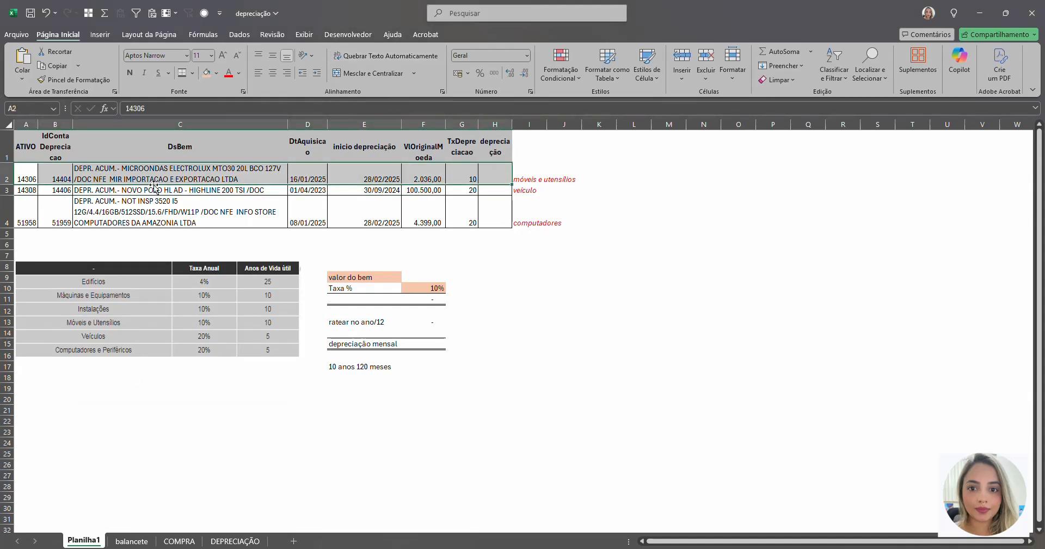
{"action": "left_click", "coordinate": [169, 175]}
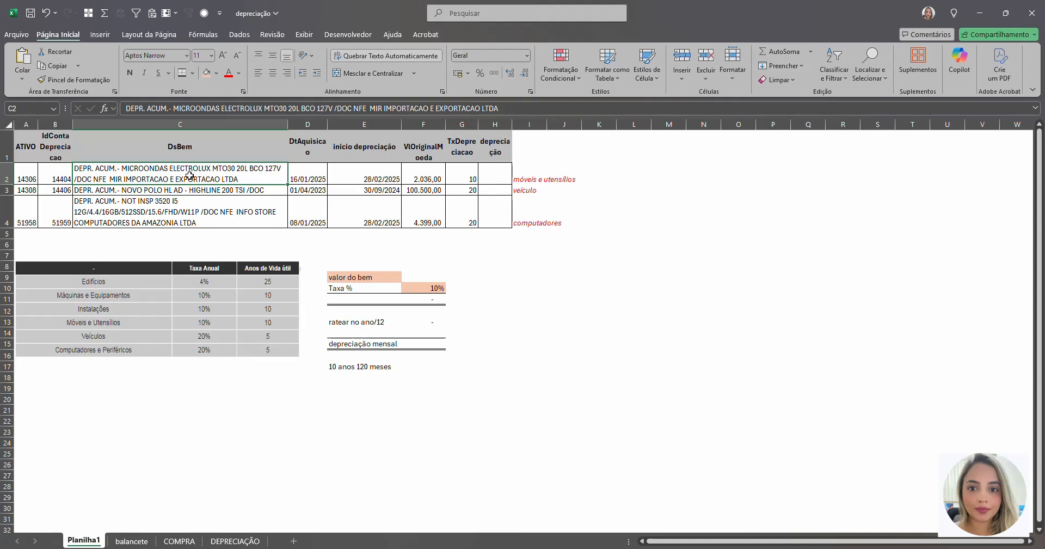
Step: Show the COMPRA sheet's purchase entry for the microwave and capture the sheet in the Snipping Tool for annotation
{"action": "left_click", "coordinate": [179, 541]}
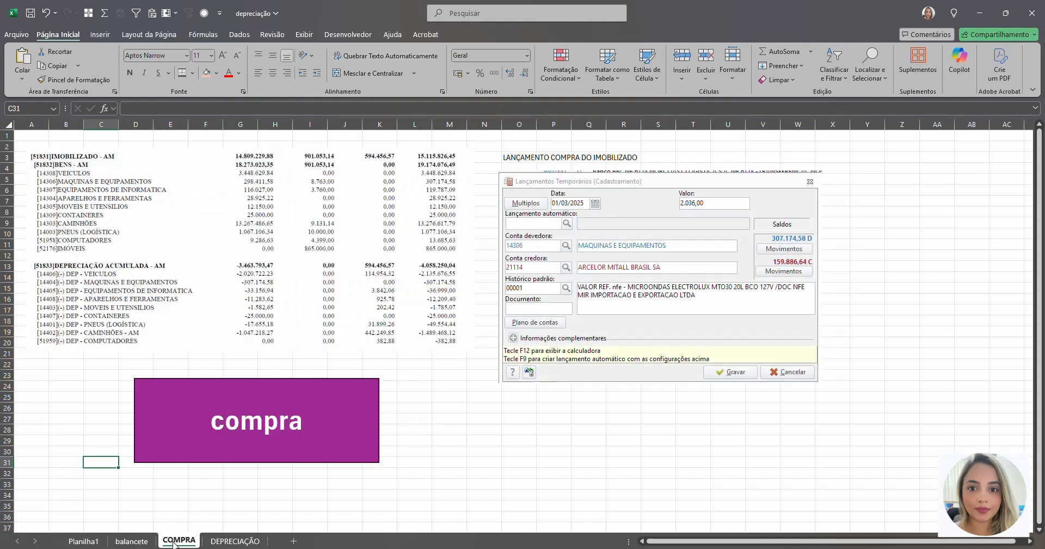
{"action": "left_click_drag", "start_coordinate": [157, 522], "coordinate": [310, 466]}
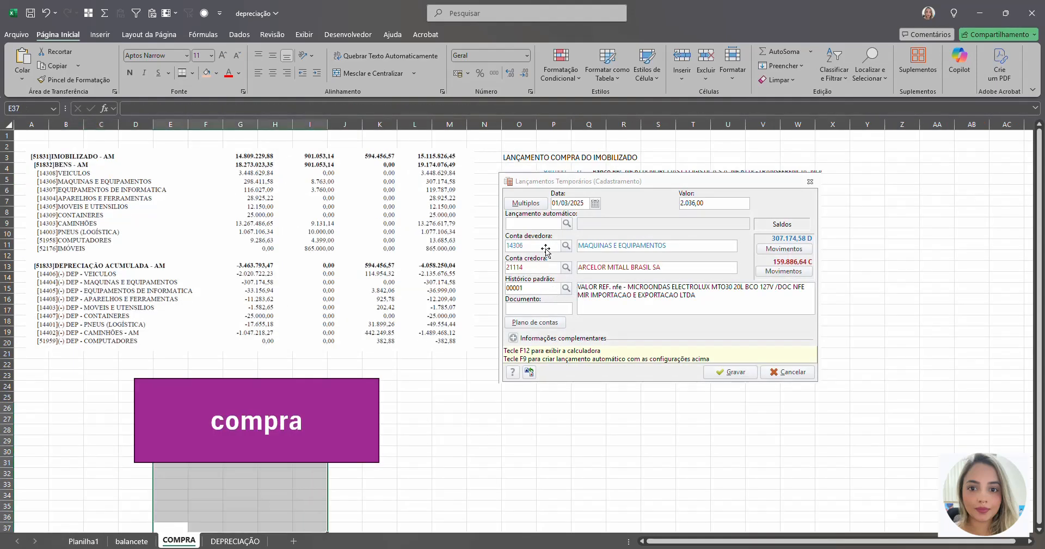
{"action": "left_click", "coordinate": [484, 429]}
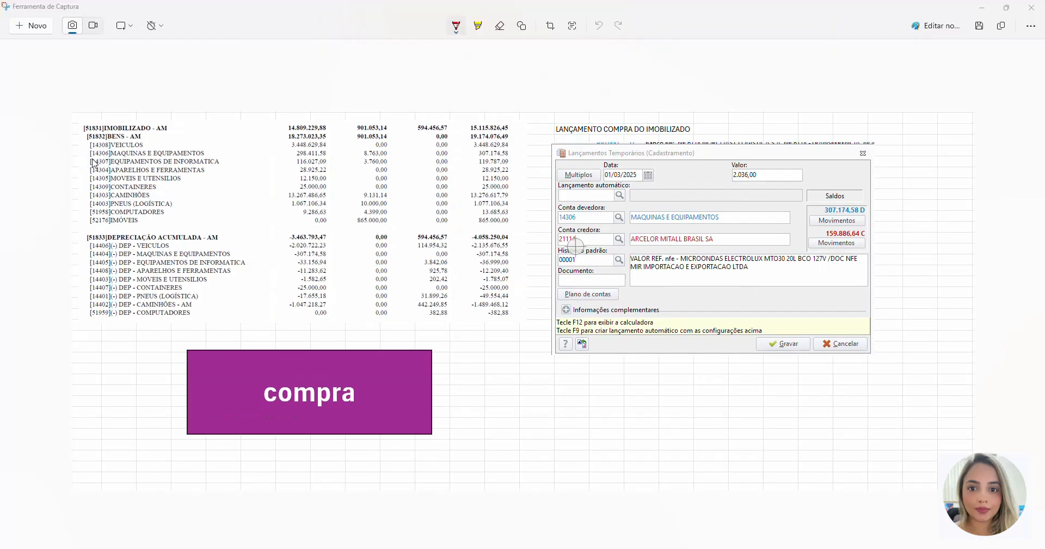
Step: Annotate the capture in red: underline and tick MAQUINAS E EQUIPAMENTOS, mark the Conta devedora code and box the Conta credora code
{"action": "left_click_drag", "start_coordinate": [83, 158], "coordinate": [208, 156]}
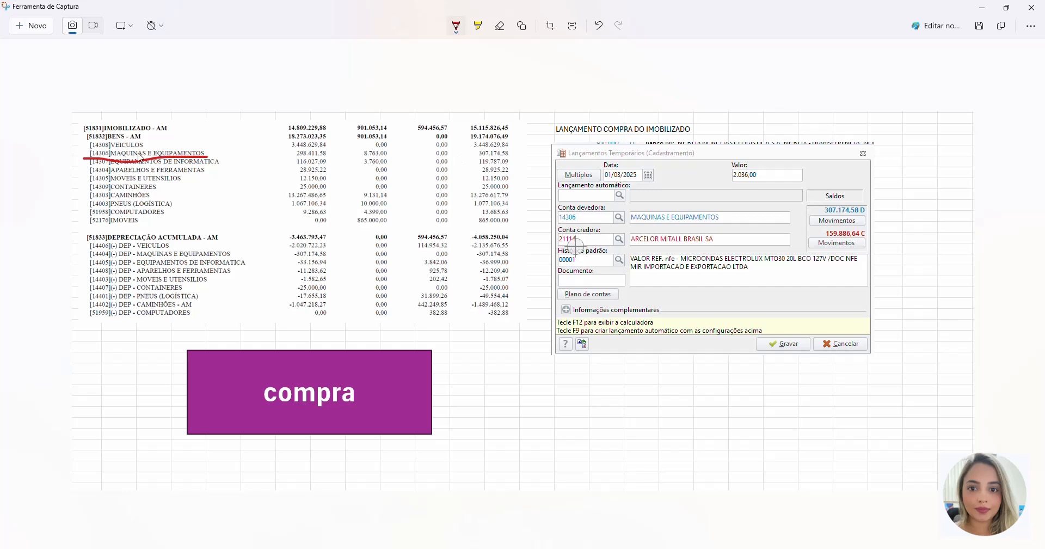
{"action": "left_click_drag", "start_coordinate": [69, 139], "coordinate": [83, 150]}
{"action": "left_click_drag", "start_coordinate": [533, 204], "coordinate": [559, 221]}
{"action": "mouse_move", "coordinate": [607, 224]}
{"action": "left_mouse_down"}
{"action": "mouse_move", "coordinate": [544, 228]}
{"action": "mouse_move", "coordinate": [562, 247]}
{"action": "mouse_move", "coordinate": [608, 242]}
{"action": "left_mouse_up"}
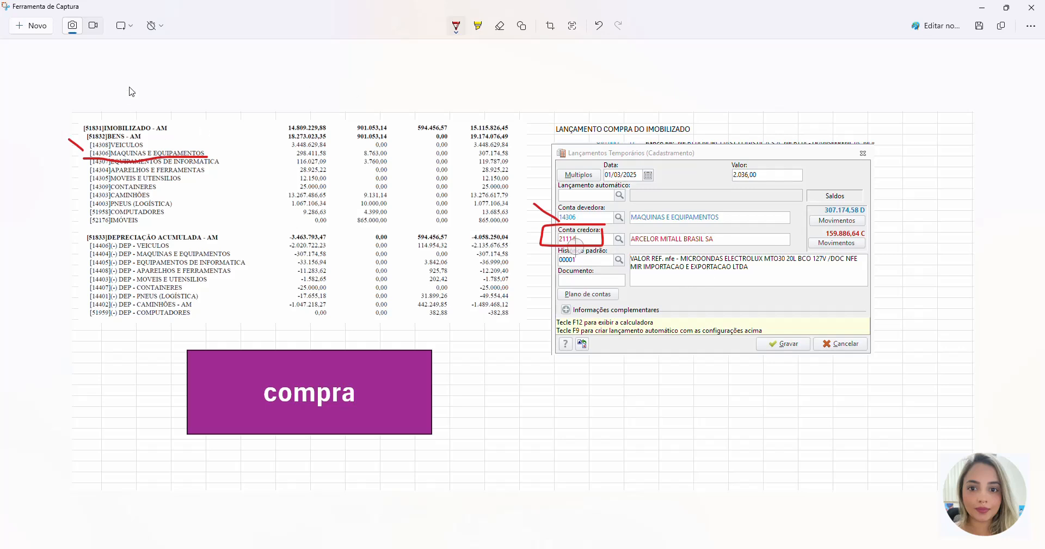
{"action": "mouse_move", "coordinate": [129, 83]}
{"action": "left_mouse_down"}
{"action": "mouse_move", "coordinate": [129, 111]}
{"action": "mouse_move", "coordinate": [136, 100]}
{"action": "left_mouse_up"}
Step: Back in the Excel workbook's Planilha1, shade the microwave's original value (F2) orange and enter 2.036 as "valor do bem" in F9
{"action": "key", "text": "alt+Tab"}
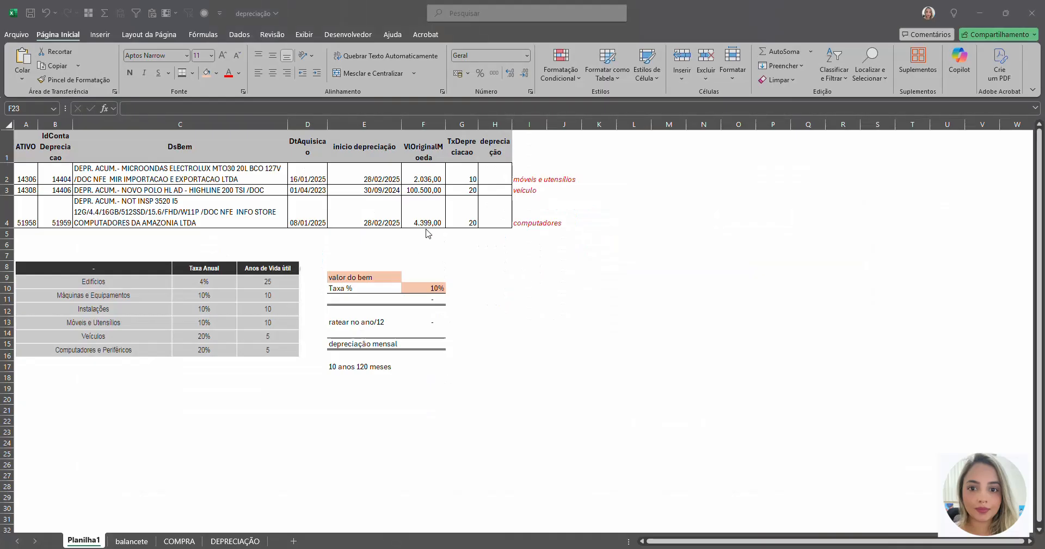
{"action": "left_click", "coordinate": [418, 181]}
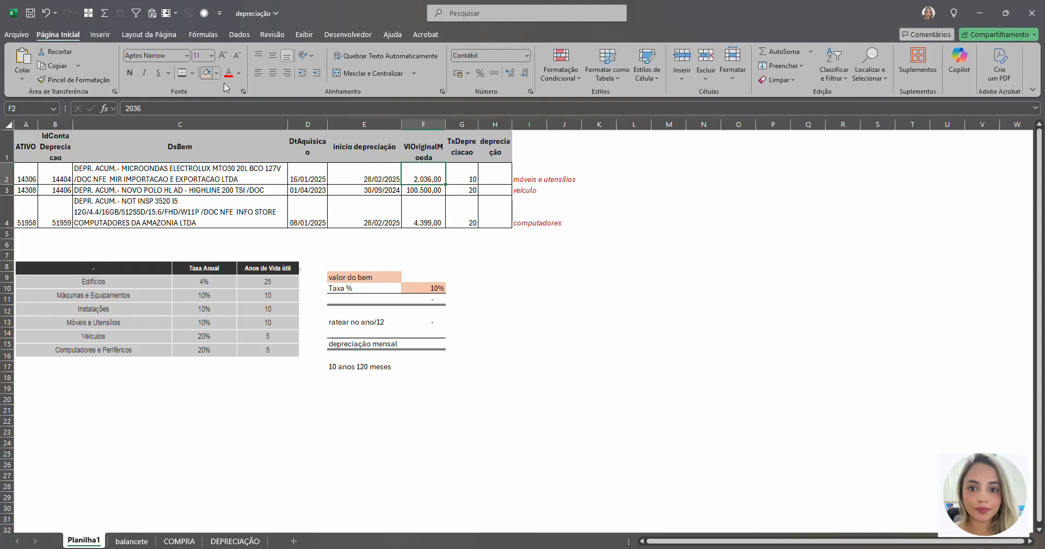
{"action": "left_click", "coordinate": [206, 72]}
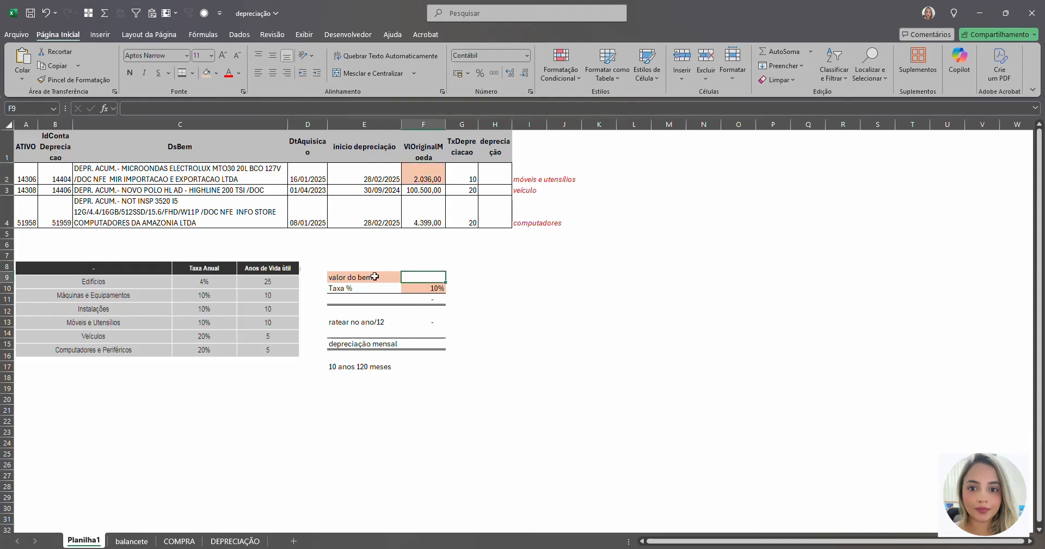
{"action": "left_click_drag", "start_coordinate": [376, 276], "coordinate": [422, 274]}
{"action": "left_click", "coordinate": [416, 277]}
{"action": "type", "text": "2.036"}
{"action": "key", "text": "Return"}
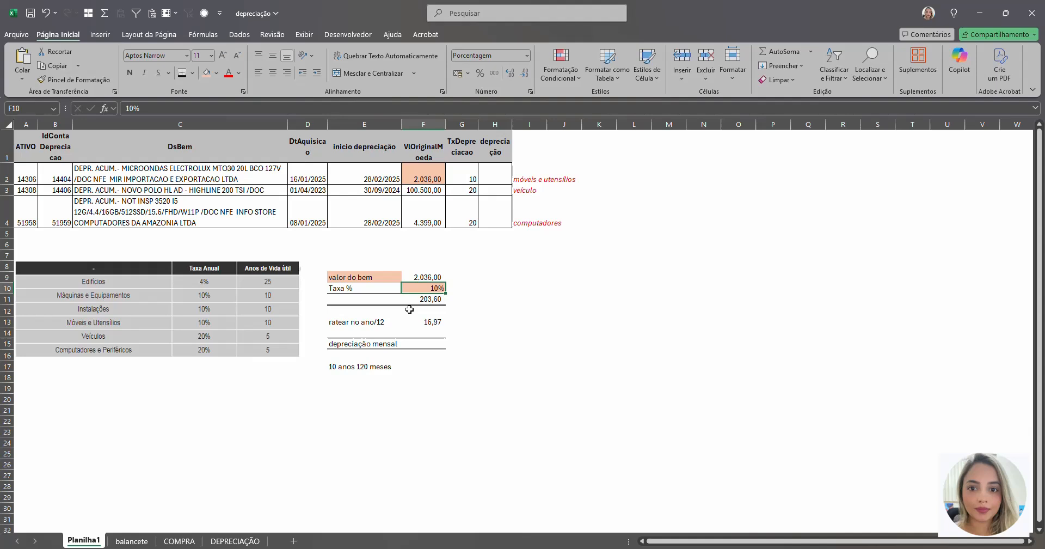
Step: Re-enter the formula in F11 that multiplies the asset value by the rate, =F9*F10
{"action": "left_click", "coordinate": [359, 290]}
{"action": "left_click", "coordinate": [412, 287]}
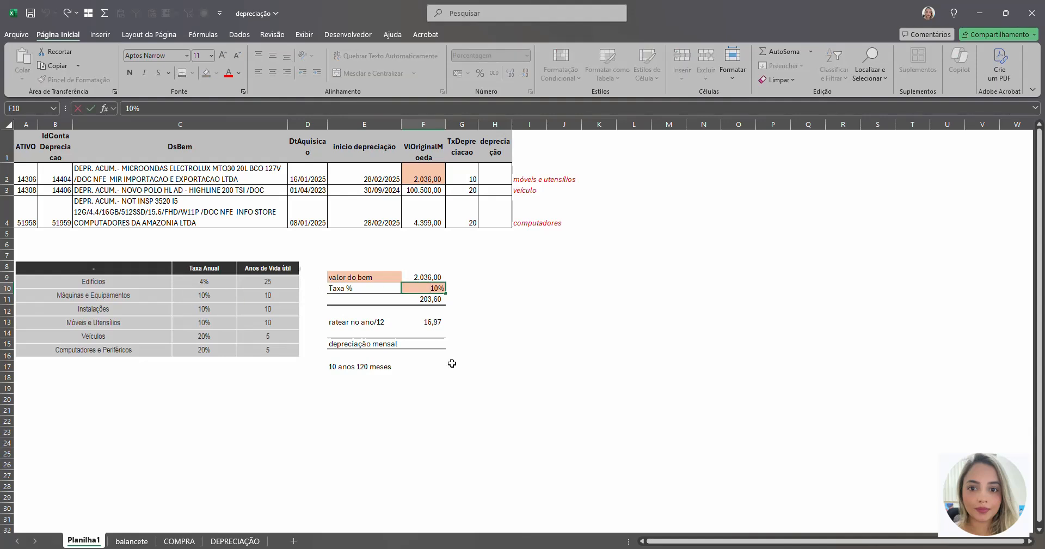
{"action": "left_click", "coordinate": [458, 325]}
{"action": "left_click", "coordinate": [426, 300]}
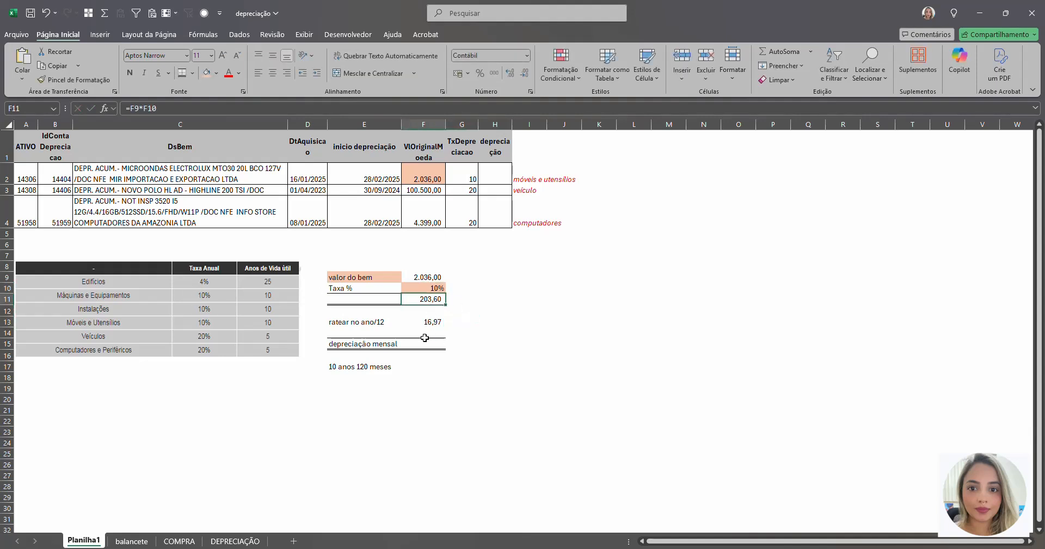
{"action": "type", "text": "="}
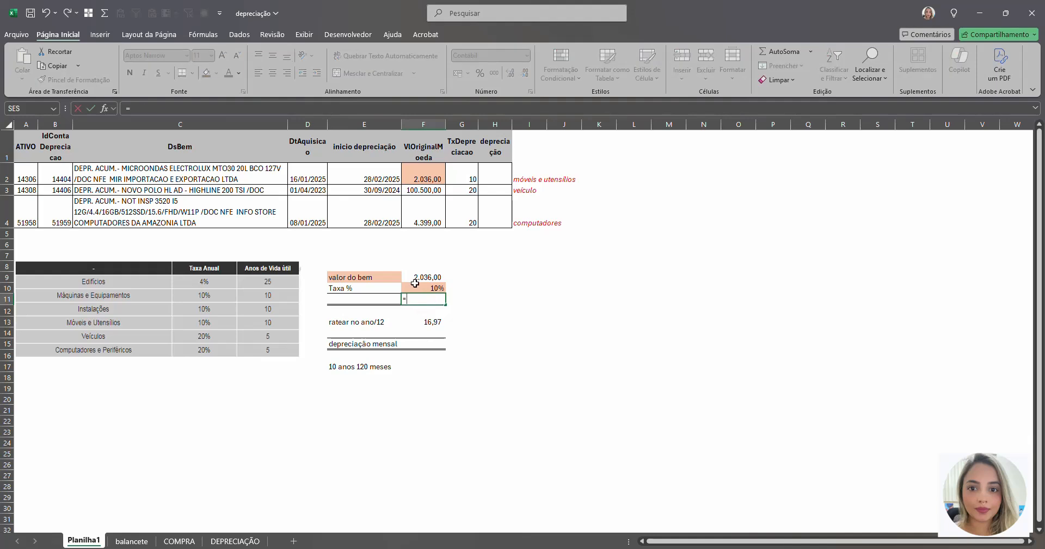
{"action": "left_click", "coordinate": [417, 278]}
{"action": "type", "text": "*"}
{"action": "left_click", "coordinate": [415, 287]}
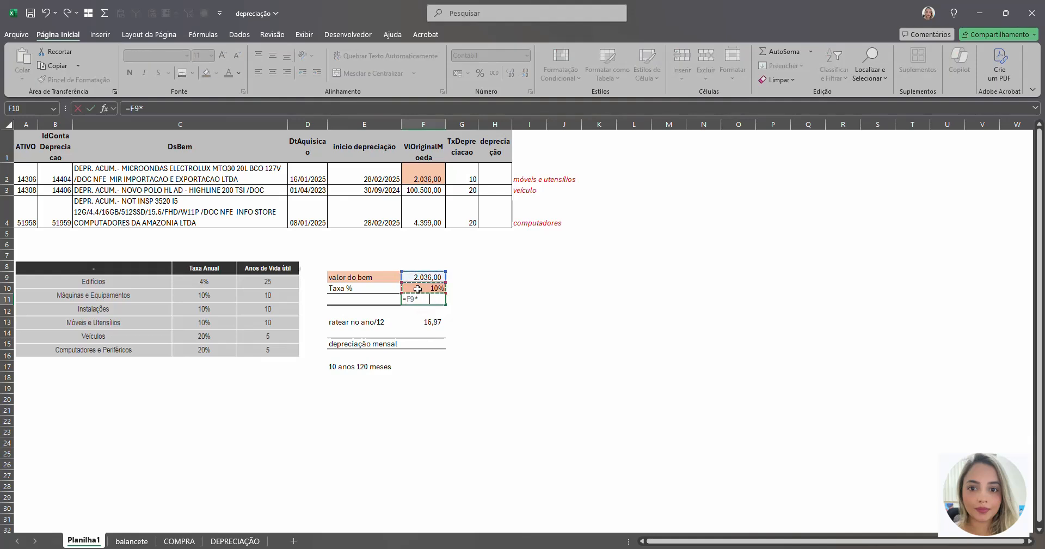
{"action": "key", "text": "Return"}
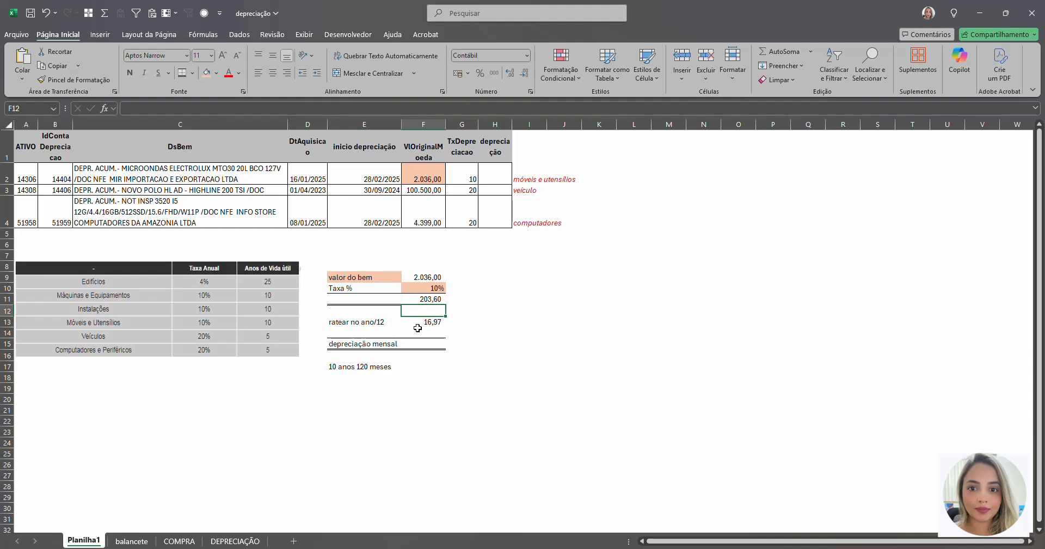
Step: Label the annual depreciation row by entering "anual" in E11
{"action": "left_click_drag", "start_coordinate": [361, 300], "coordinate": [432, 299]}
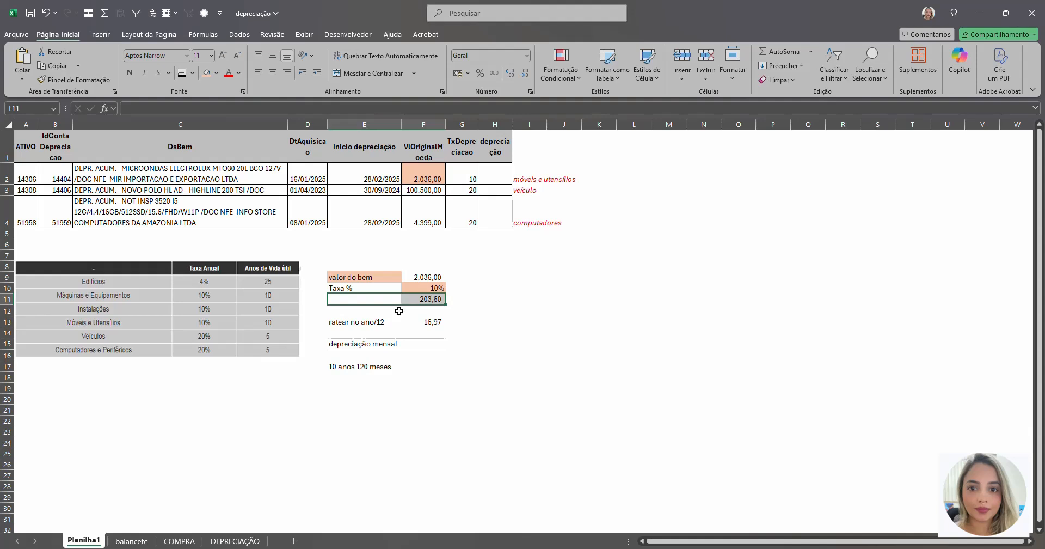
{"action": "left_click", "coordinate": [362, 301]}
{"action": "type", "text": "anual"}
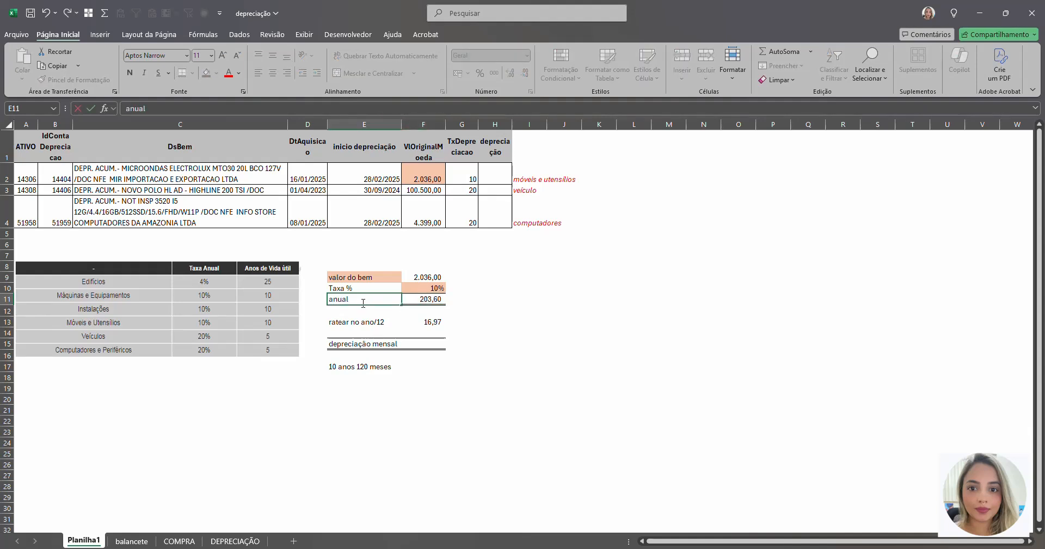
{"action": "key", "text": "Return"}
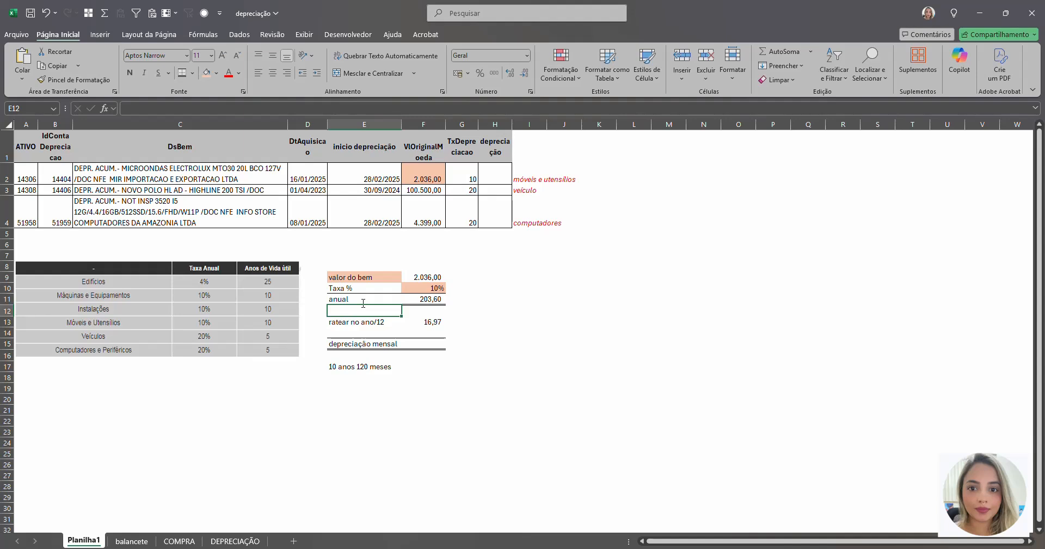
Step: Re-enter the formula in F13 that divides the annual depreciation by 12 months, =F11/12
{"action": "key", "text": "Down"}
{"action": "key", "text": "Right"}
{"action": "key", "text": "F2"}
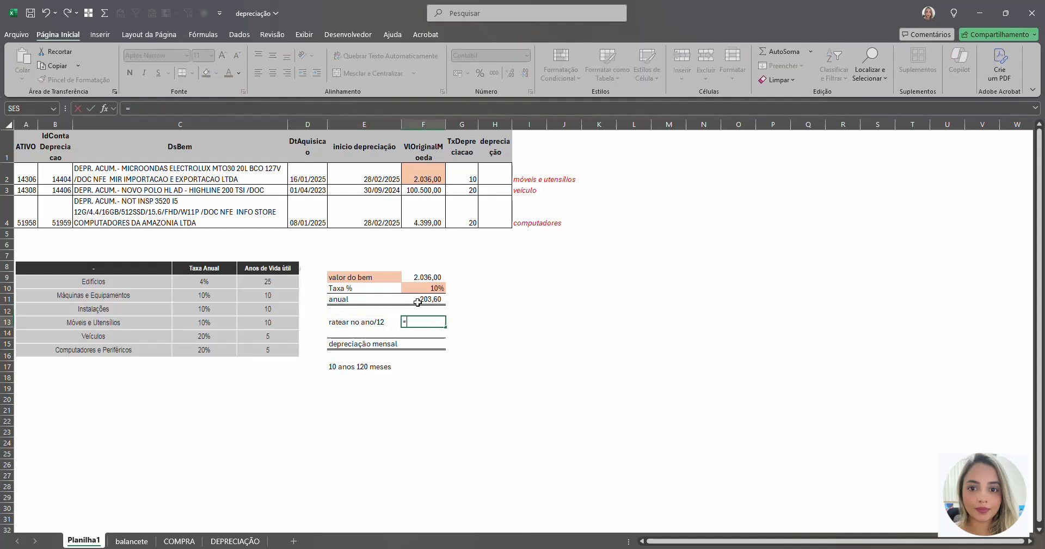
{"action": "key", "text": "BackSpace"}
{"action": "key", "text": "BackSpace"}
{"action": "type", "text": "12"}
{"action": "key", "text": "Return"}
{"action": "key", "text": "Up"}
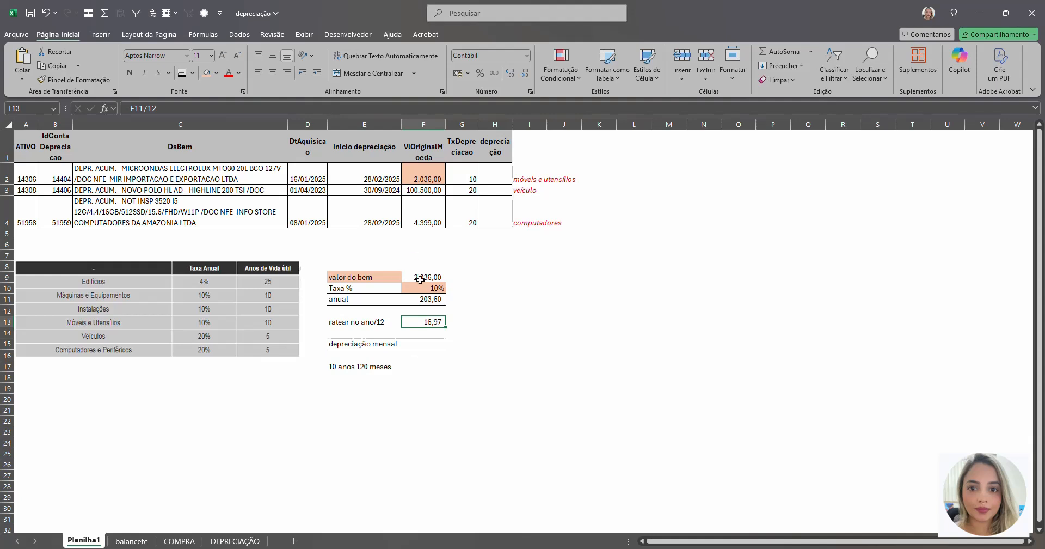
Step: Review the asset value and rate, the anual row, the ratear no ano/12 row and the "10 anos 120 meses" note
{"action": "left_click_drag", "start_coordinate": [423, 275], "coordinate": [419, 286]}
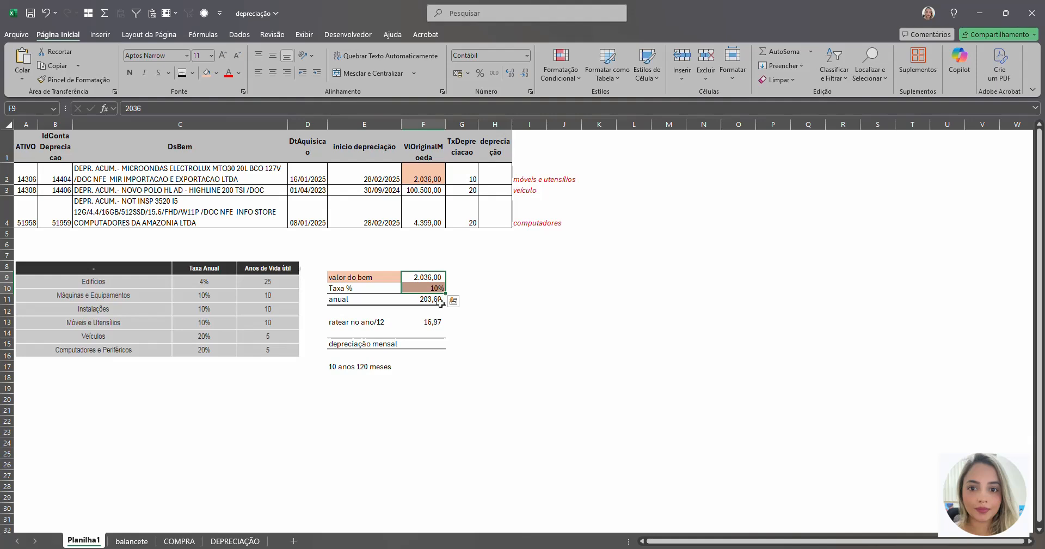
{"action": "left_click_drag", "start_coordinate": [332, 300], "coordinate": [425, 301]}
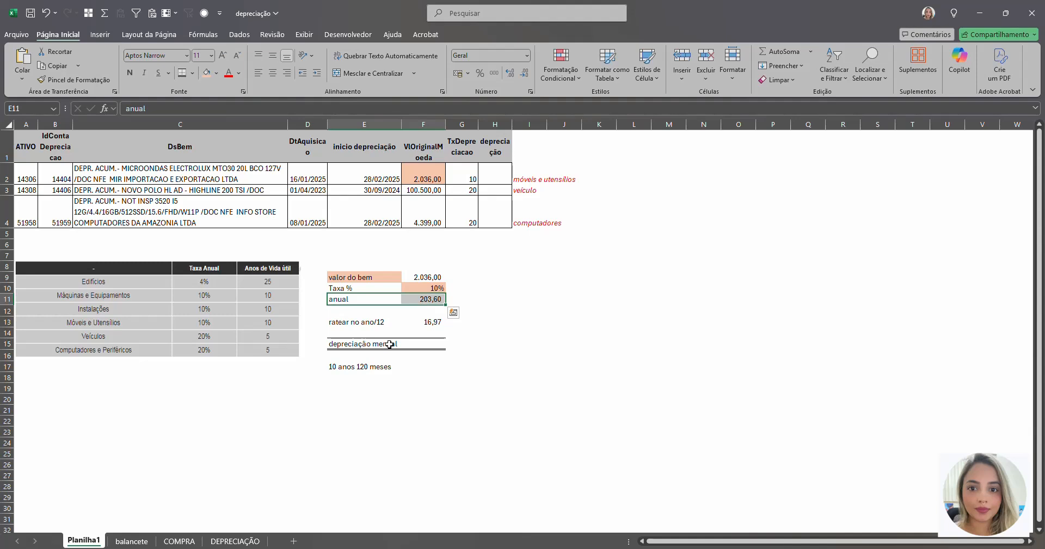
{"action": "left_click_drag", "start_coordinate": [360, 323], "coordinate": [437, 322]}
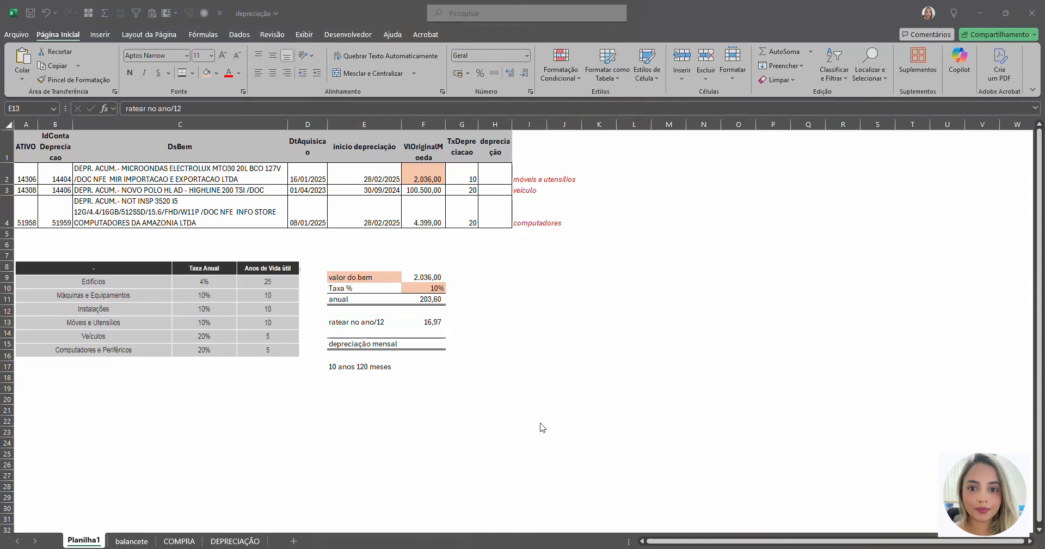
{"action": "left_click", "coordinate": [439, 351]}
{"action": "left_click", "coordinate": [350, 376]}
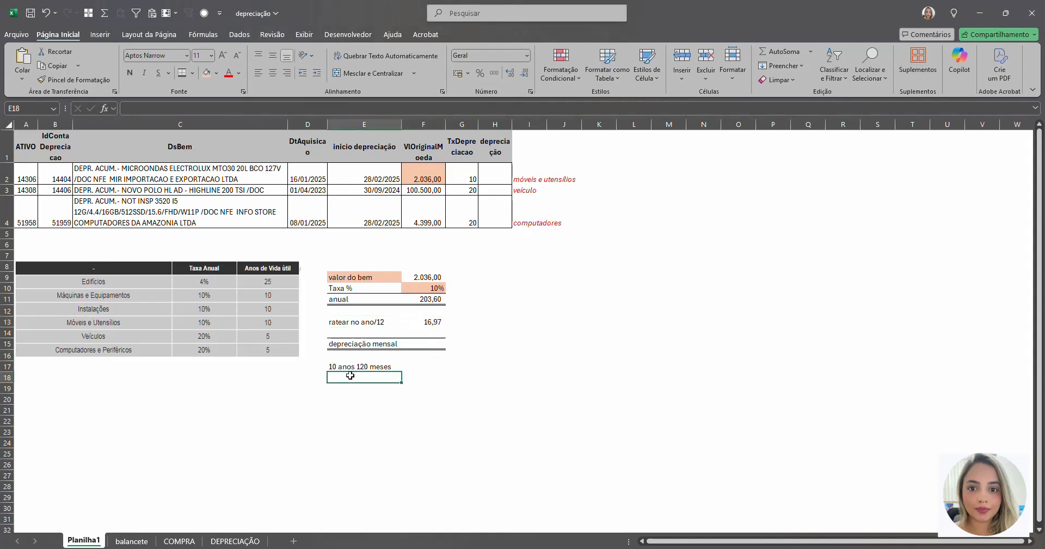
{"action": "left_click", "coordinate": [338, 367]}
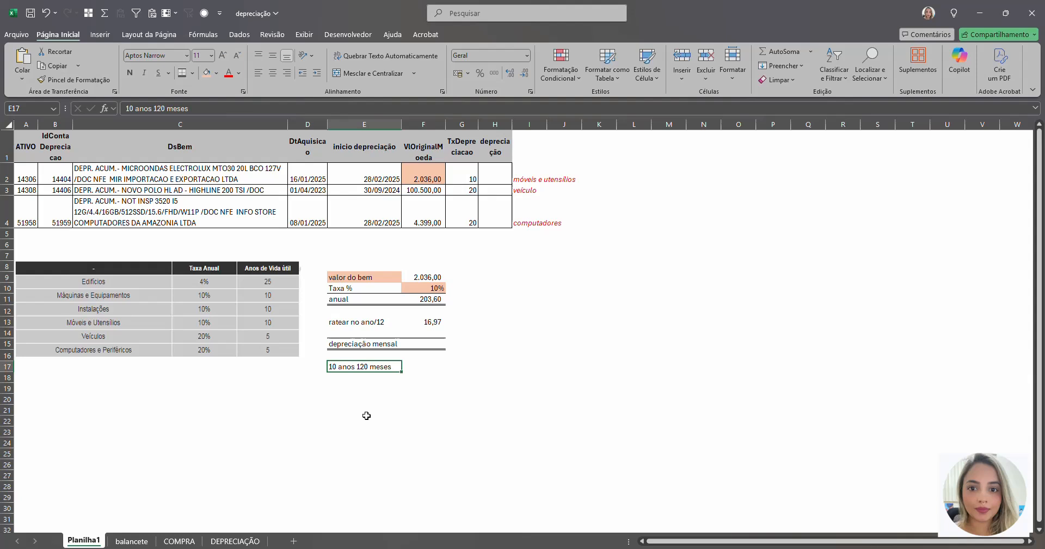
Step: Enter a formula in F15, beside "depreciação mensal", that multiplies the monthly amount in F13 by 120
{"action": "left_click", "coordinate": [417, 346]}
{"action": "type", "text": "="}
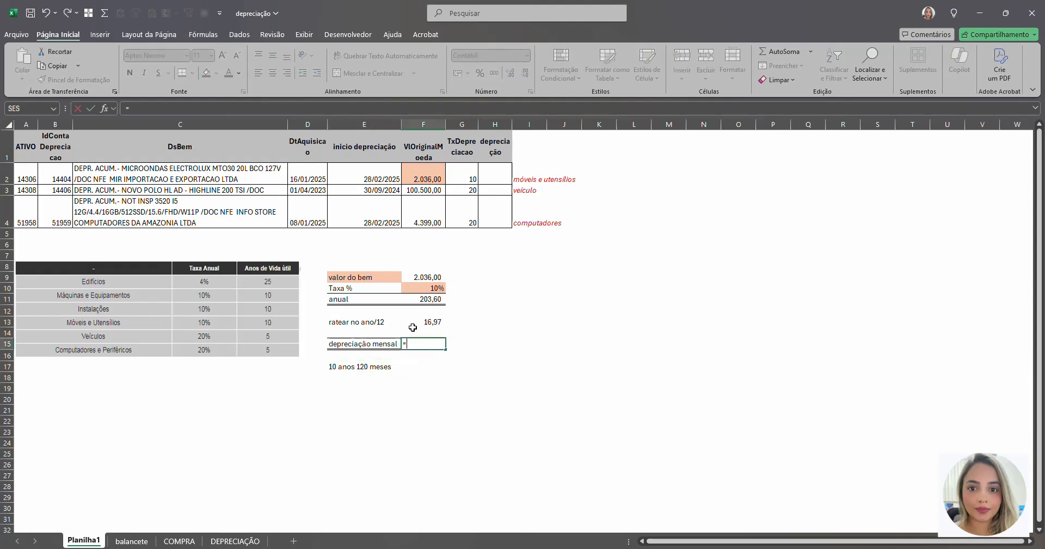
{"action": "left_click", "coordinate": [411, 322]}
{"action": "type", "text": "*120"}
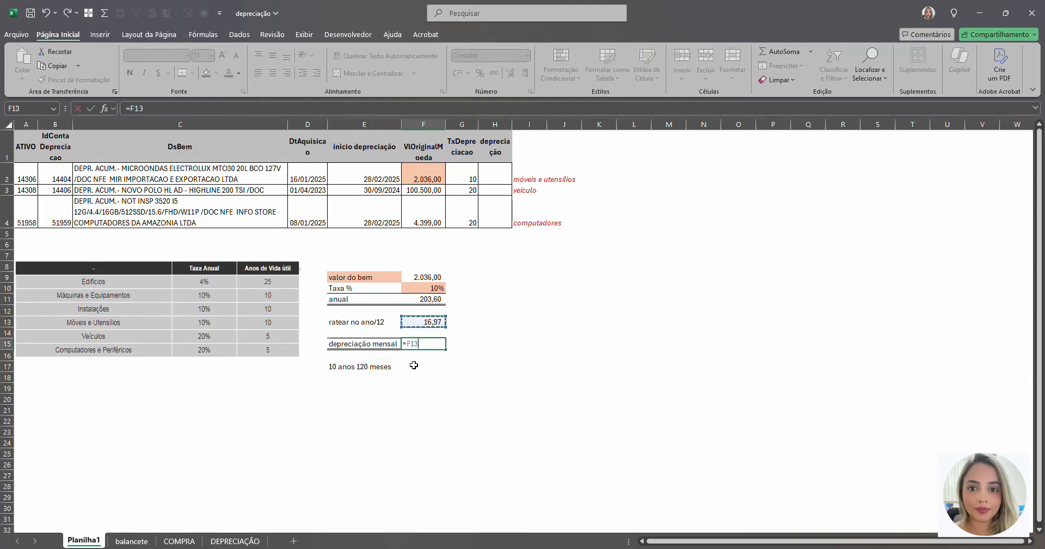
{"action": "key", "text": "Return"}
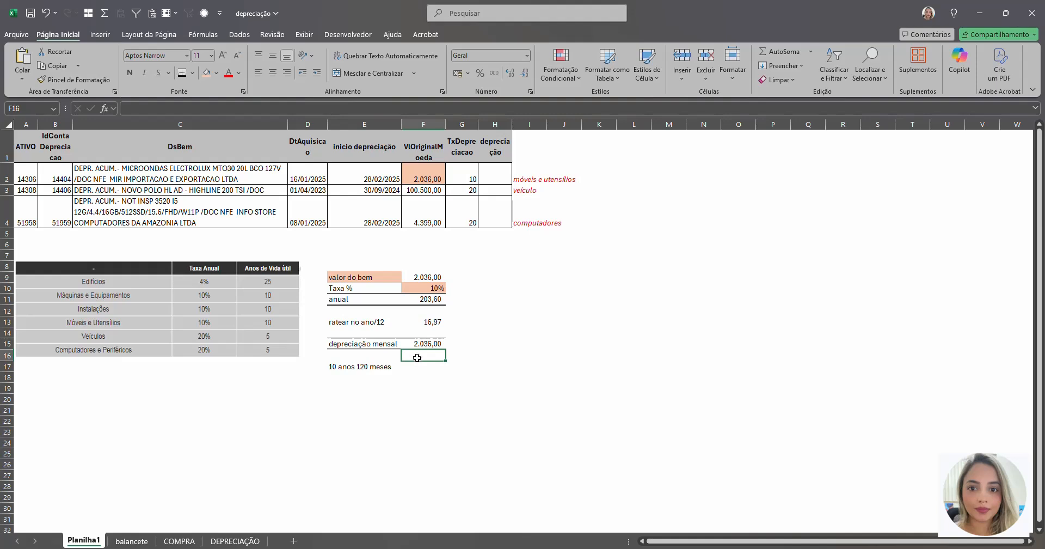
Step: Shade the asset value in F9 and the 120-month result in F15 in the same pinkish purple
{"action": "left_click", "coordinate": [416, 344]}
{"action": "left_click", "coordinate": [419, 277], "text": "ctrl"}
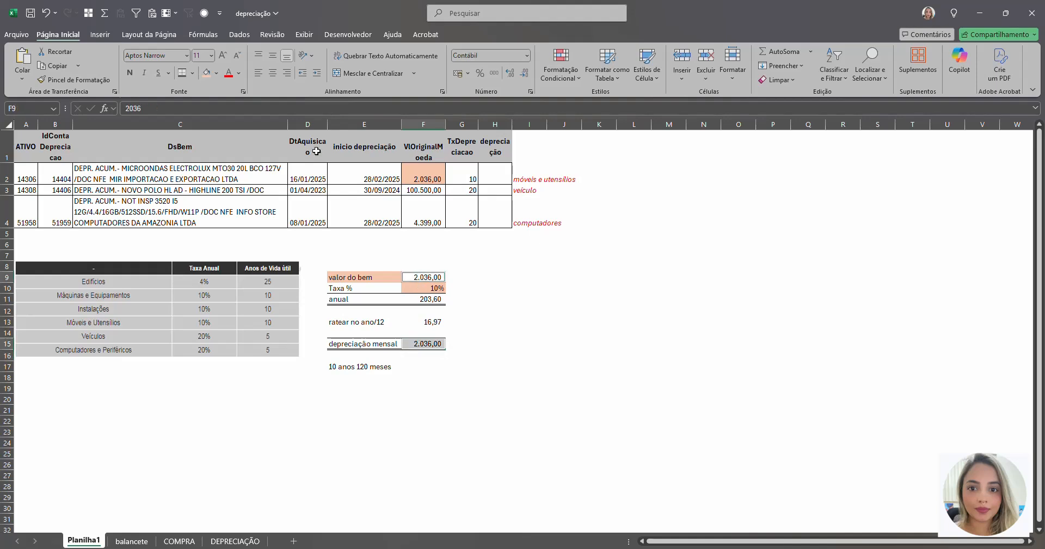
{"action": "left_click", "coordinate": [216, 73]}
{"action": "left_click", "coordinate": [328, 161]}
{"action": "left_click", "coordinate": [430, 289]}
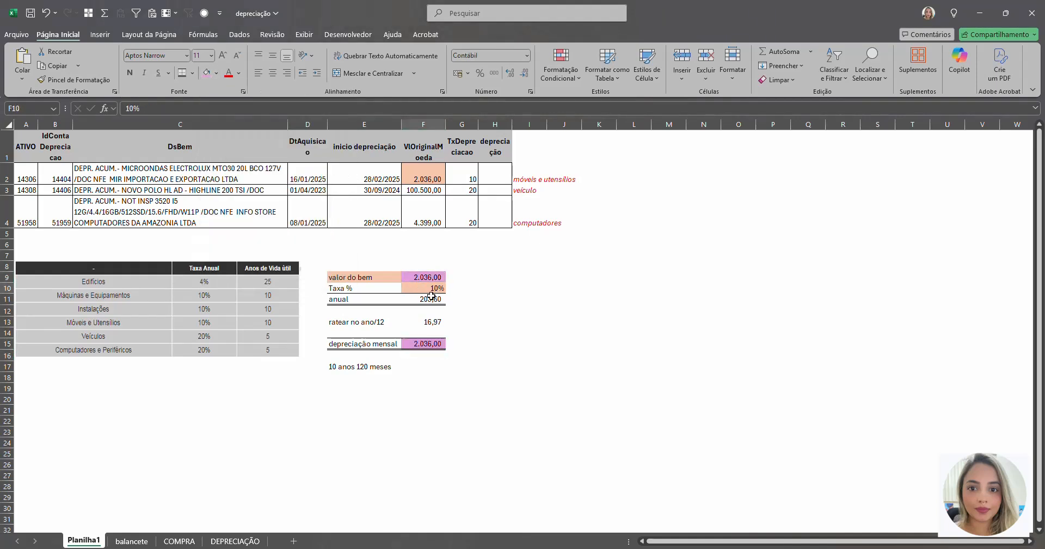
Step: Point out the depreciação mensal row and the monthly amount in the ratear no ano/12 row
{"action": "left_click", "coordinate": [374, 343]}
{"action": "left_click", "coordinate": [336, 321]}
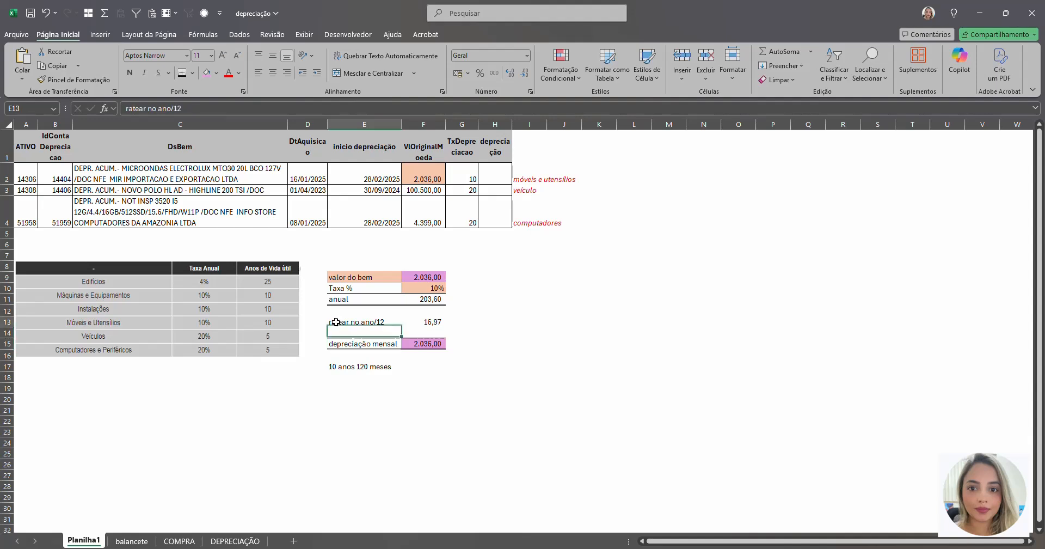
{"action": "left_click_drag", "start_coordinate": [336, 322], "coordinate": [428, 322]}
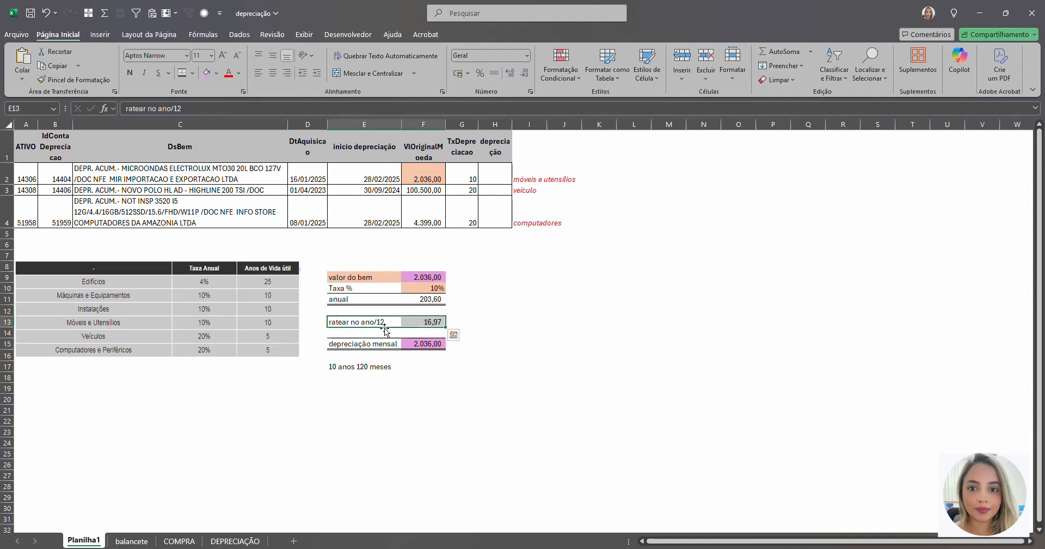
{"action": "left_click", "coordinate": [410, 343]}
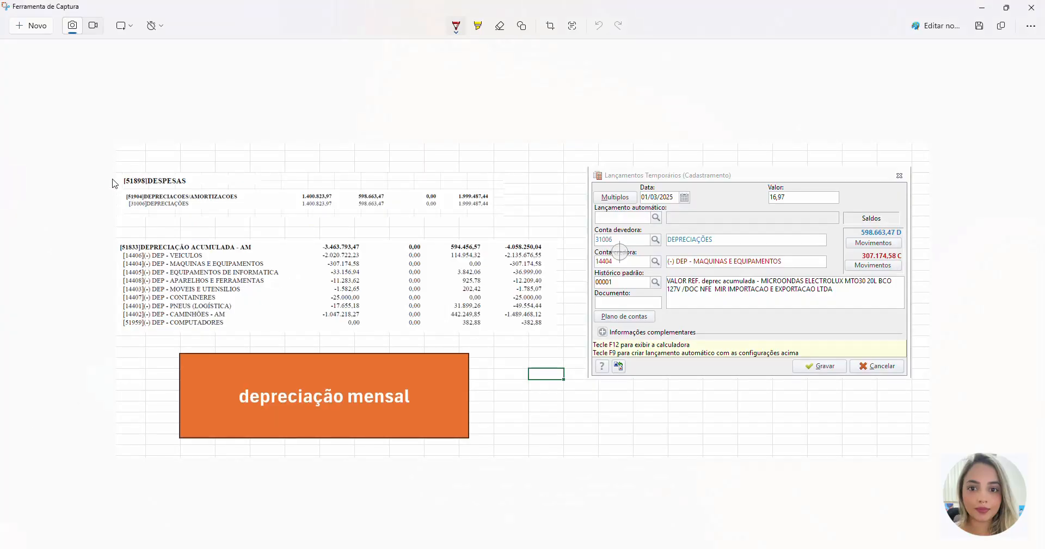
Step: In the Snipping Tool, bracket both account groups in red, link Conta devedora to DEPRECIAÇÕES and underline both MAQUINAS E EQUIPAMENTOS entries
{"action": "mouse_move", "coordinate": [130, 167]}
{"action": "left_mouse_down"}
{"action": "mouse_move", "coordinate": [111, 212]}
{"action": "mouse_move", "coordinate": [121, 225]}
{"action": "mouse_move", "coordinate": [103, 301]}
{"action": "mouse_move", "coordinate": [115, 347]}
{"action": "left_mouse_up"}
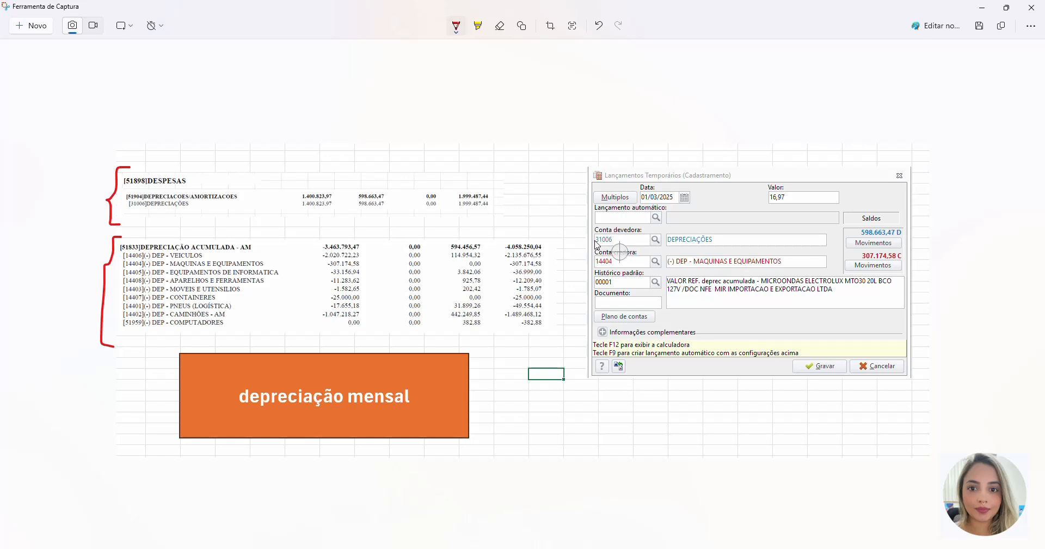
{"action": "mouse_move", "coordinate": [597, 244]}
{"action": "left_mouse_down"}
{"action": "mouse_move", "coordinate": [544, 212]}
{"action": "mouse_move", "coordinate": [508, 208]}
{"action": "left_mouse_up"}
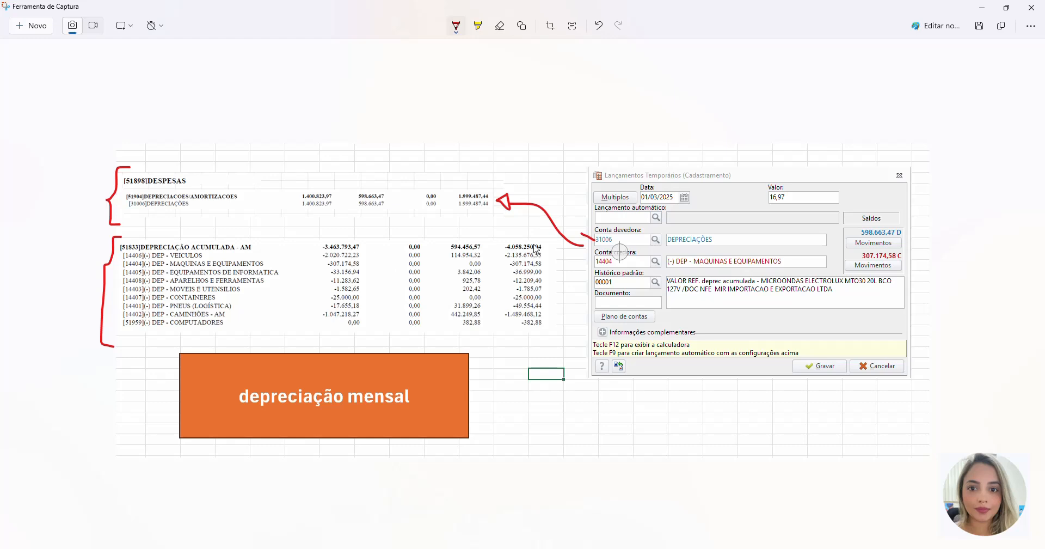
{"action": "left_click_drag", "start_coordinate": [660, 269], "coordinate": [746, 272]}
{"action": "left_click_drag", "start_coordinate": [116, 268], "coordinate": [220, 270]}
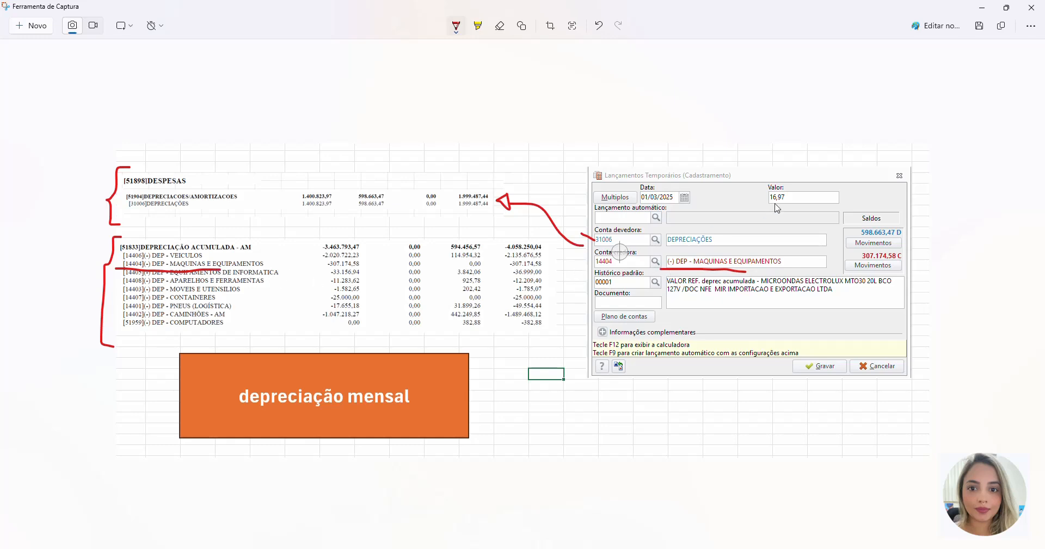
Step: Box the Valor 16,97, link Conta credora to the accumulated depreciation list, and underline DESPESAS, DEPRECIAÇÃO ACUMULADA and the Histórico text in red
{"action": "mouse_move", "coordinate": [797, 181]}
{"action": "left_mouse_down"}
{"action": "mouse_move", "coordinate": [760, 181]}
{"action": "mouse_move", "coordinate": [784, 212]}
{"action": "mouse_move", "coordinate": [795, 179]}
{"action": "left_mouse_up"}
{"action": "mouse_move", "coordinate": [592, 262]}
{"action": "left_mouse_down"}
{"action": "mouse_move", "coordinate": [553, 296]}
{"action": "mouse_move", "coordinate": [563, 286]}
{"action": "left_mouse_up"}
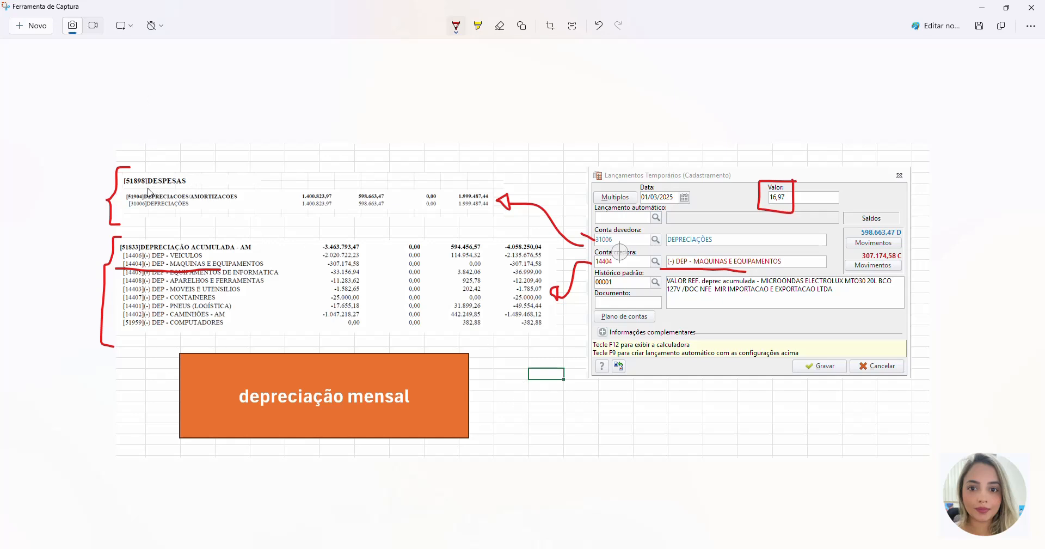
{"action": "left_click_drag", "start_coordinate": [147, 188], "coordinate": [175, 189]}
{"action": "left_click_drag", "start_coordinate": [151, 252], "coordinate": [195, 251]}
{"action": "left_click_drag", "start_coordinate": [753, 300], "coordinate": [808, 299]}
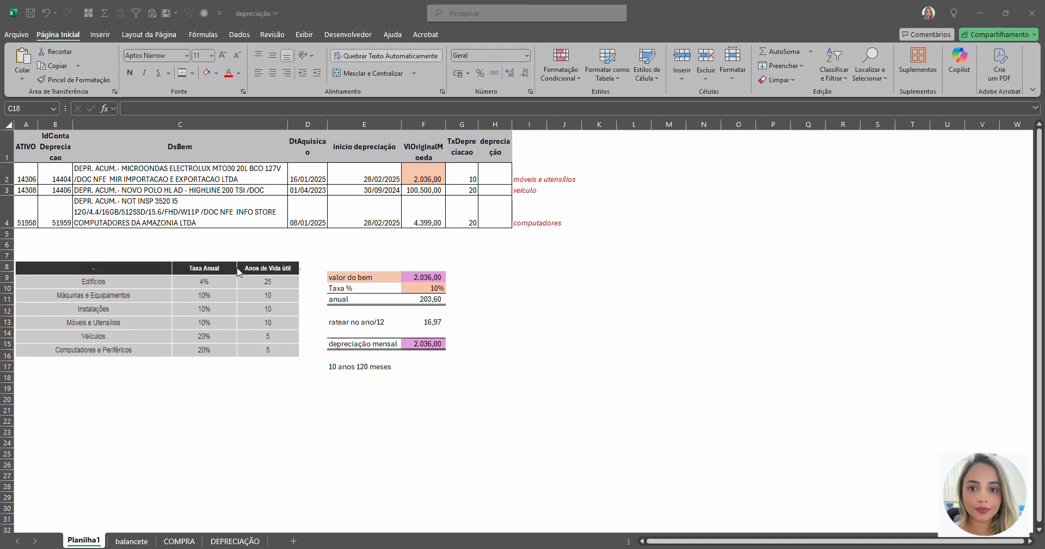
Step: Back in the Excel workbook's Planilha1, examine the NOVO POLO vehicle and computer asset rows against the calculation block
{"action": "left_click", "coordinate": [184, 250]}
{"action": "left_click_drag", "start_coordinate": [185, 191], "coordinate": [510, 213]}
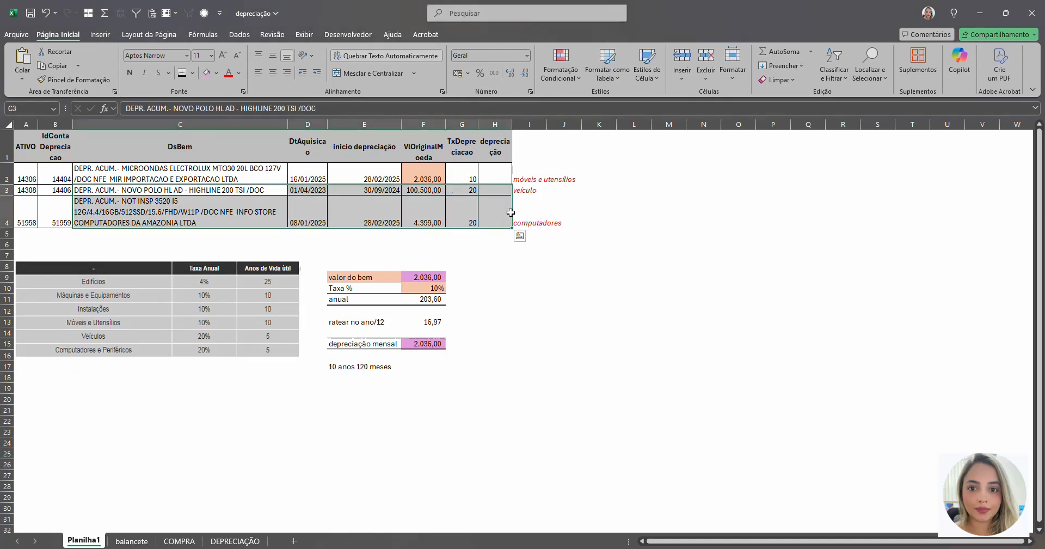
{"action": "left_click", "coordinate": [410, 289]}
{"action": "left_click", "coordinate": [418, 277]}
{"action": "left_click", "coordinate": [202, 201]}
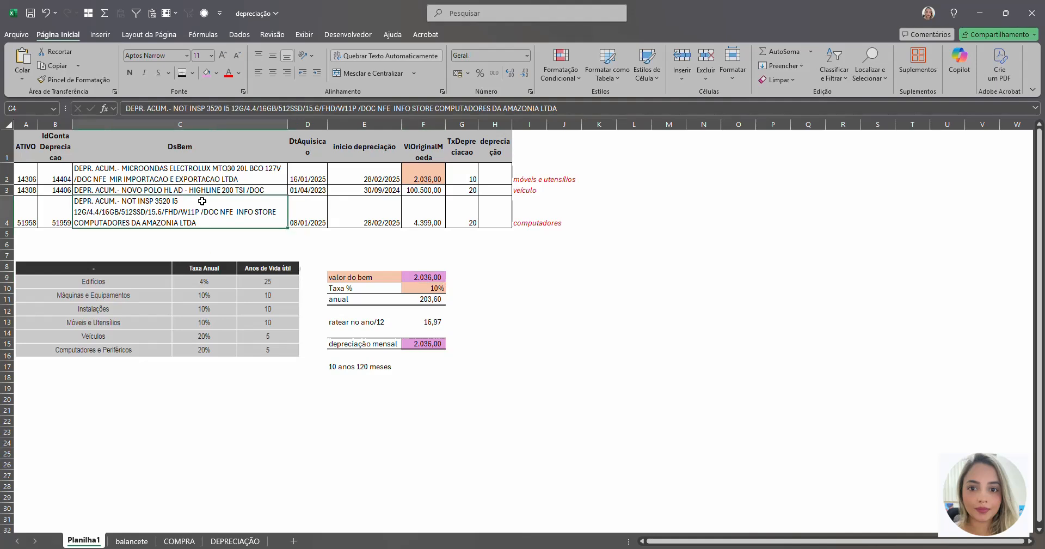
{"action": "left_click", "coordinate": [143, 190]}
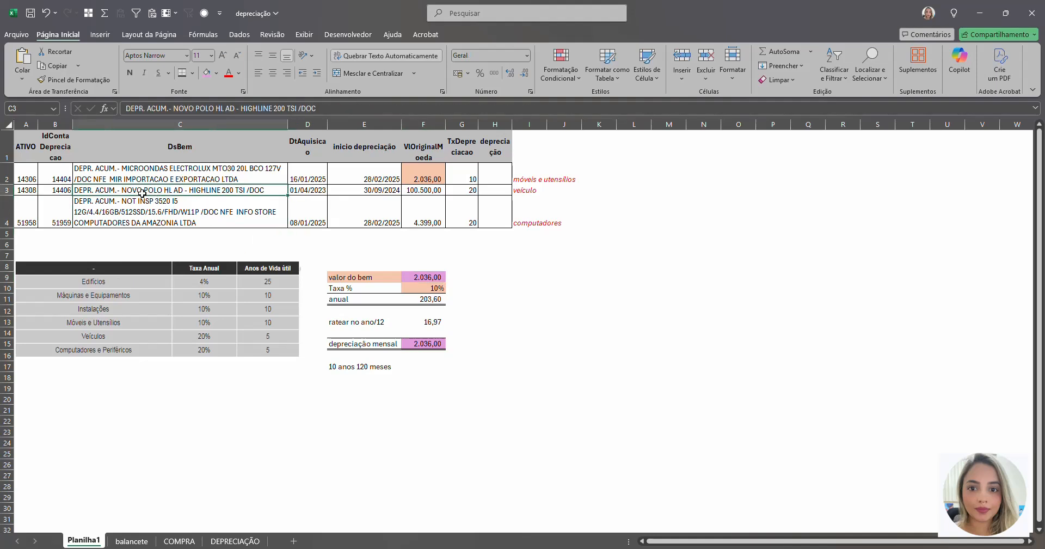
{"action": "left_click_drag", "start_coordinate": [24, 190], "coordinate": [483, 198]}
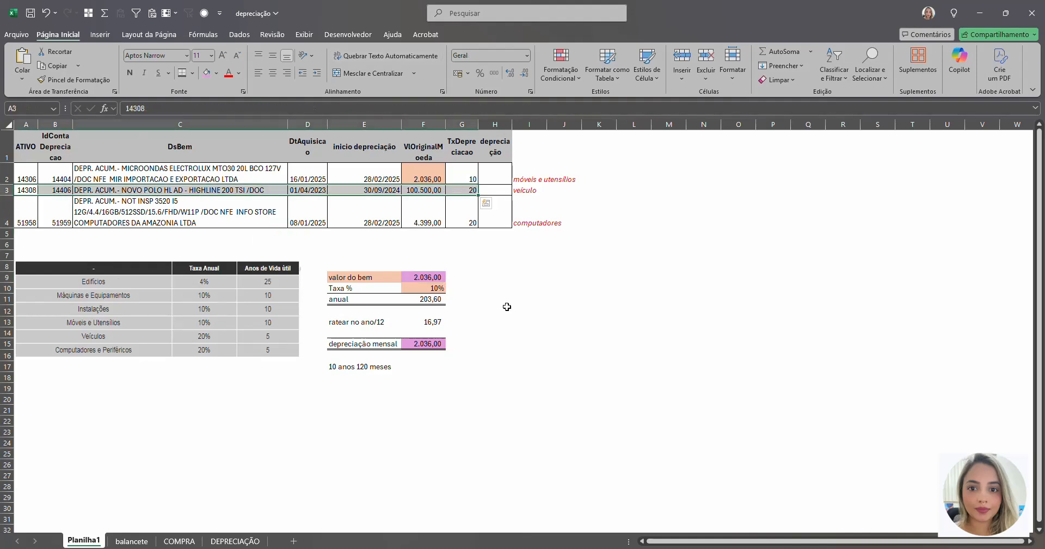
Step: Shade the NOVO POLO vehicle's original value (F3) with the same pinkish purple as F9
{"action": "left_click", "coordinate": [385, 275]}
{"action": "left_click", "coordinate": [423, 276]}
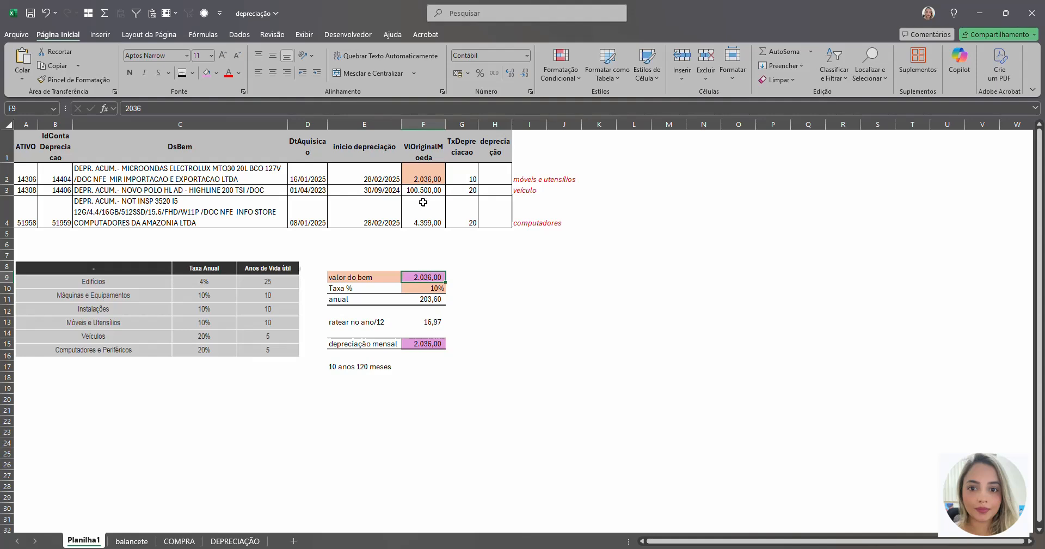
{"action": "left_click", "coordinate": [412, 189]}
{"action": "left_click", "coordinate": [206, 73]}
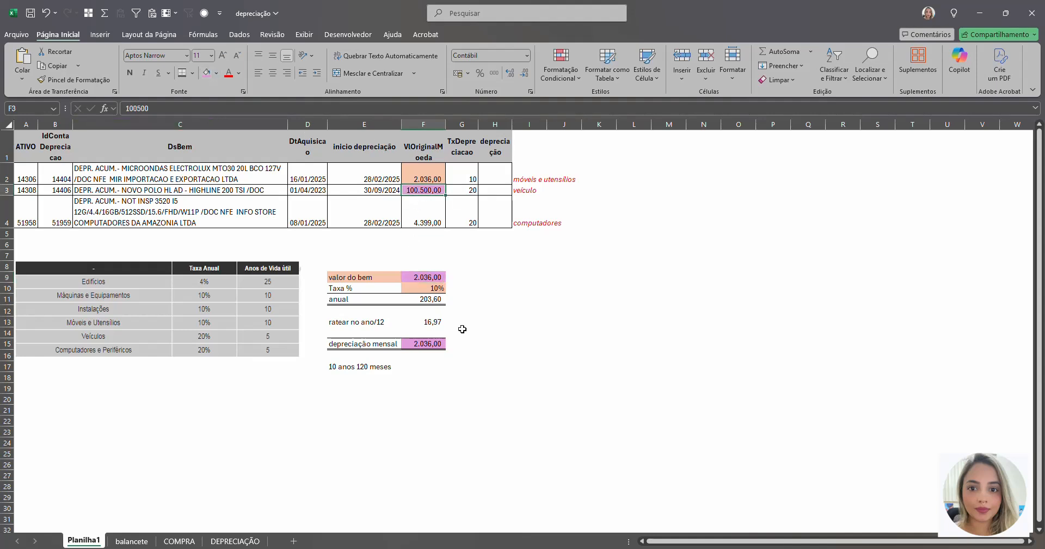
Step: Set the "valor do bem" in F9 to the vehicle's value of 100.500
{"action": "key", "text": "Down"}
{"action": "key", "text": "Down"}
{"action": "key", "text": "Down"}
{"action": "key", "text": "Down"}
{"action": "key", "text": "Down"}
{"action": "key", "text": "Down"}
{"action": "type", "text": "10"}
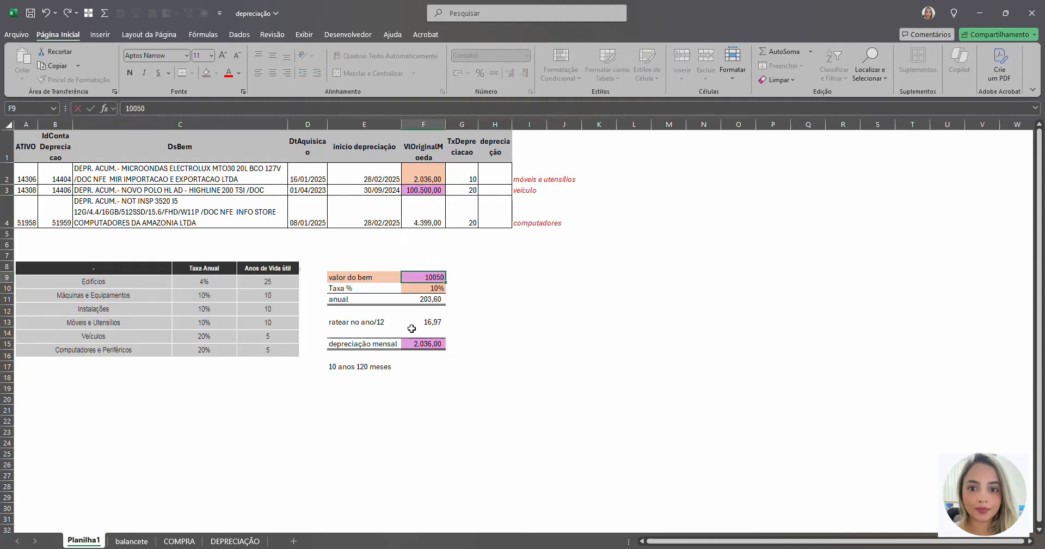
{"action": "type", "text": "0.500"}
{"action": "key", "text": "Return"}
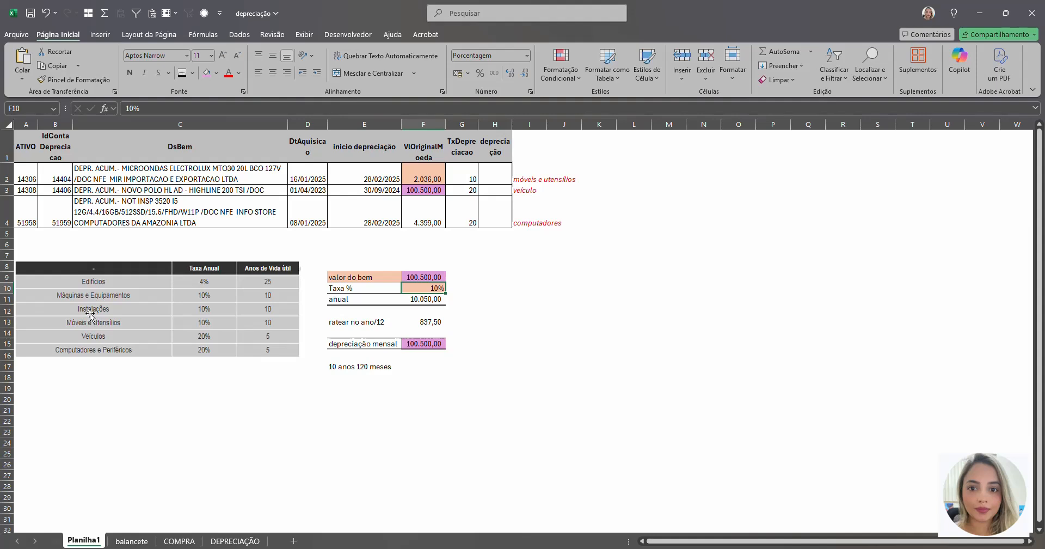
Step: Set the Taxa % in F10 to 20%, following the Veículos row of the rate table
{"action": "left_click_drag", "start_coordinate": [145, 341], "coordinate": [154, 340]}
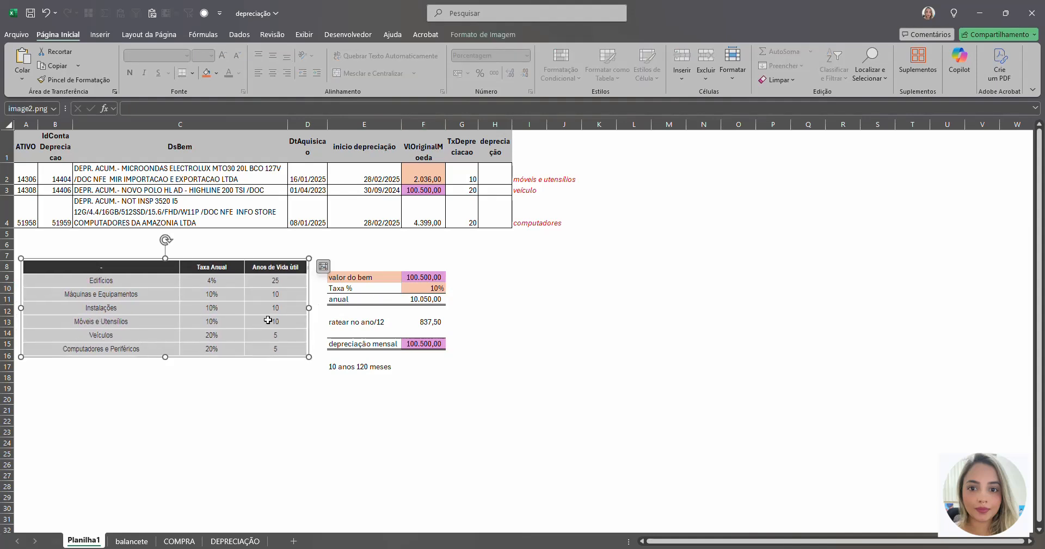
{"action": "left_click", "coordinate": [443, 287]}
{"action": "type", "text": "2"}
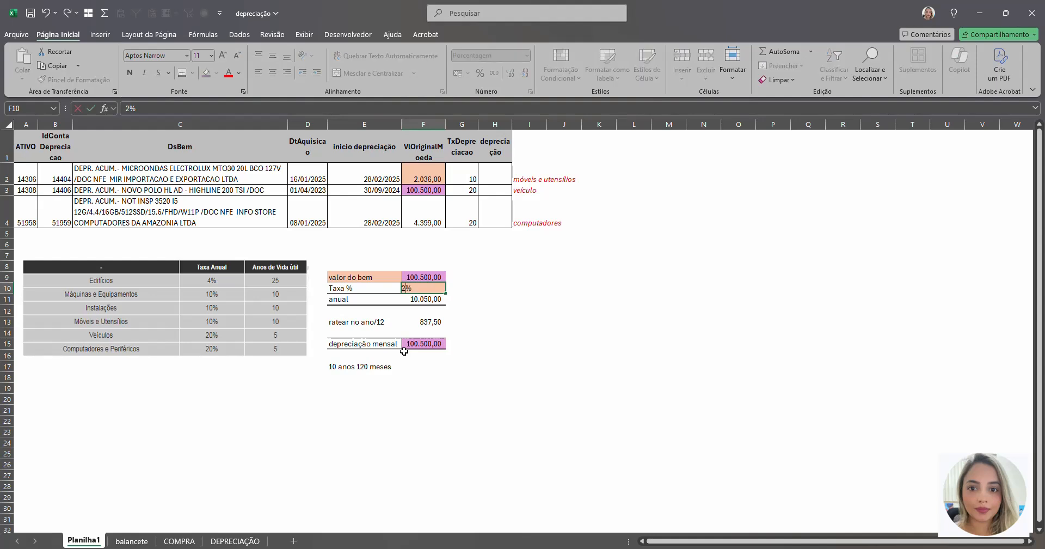
{"action": "type", "text": "0"}
{"action": "key", "text": "Return"}
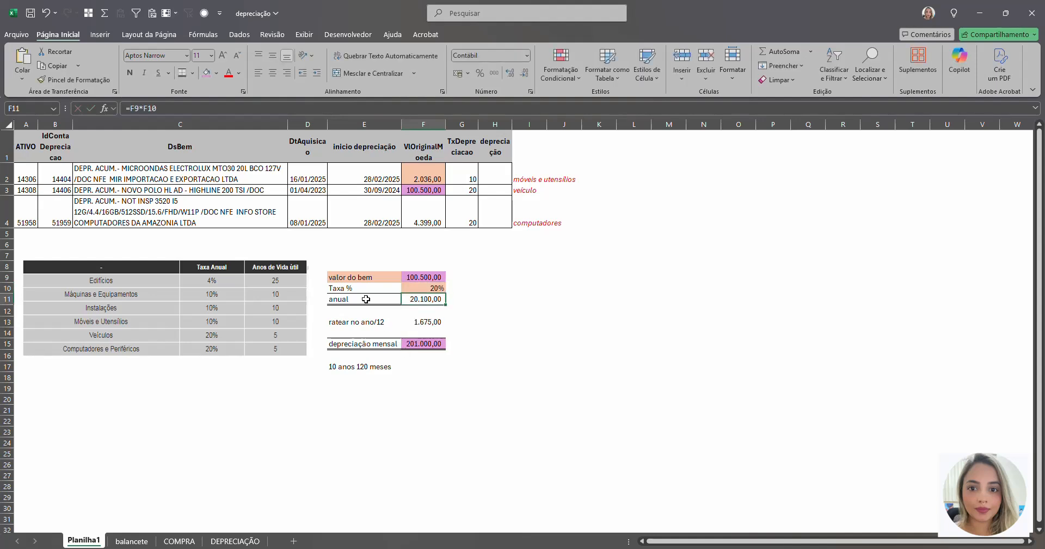
{"action": "left_click_drag", "start_coordinate": [361, 299], "coordinate": [499, 300]}
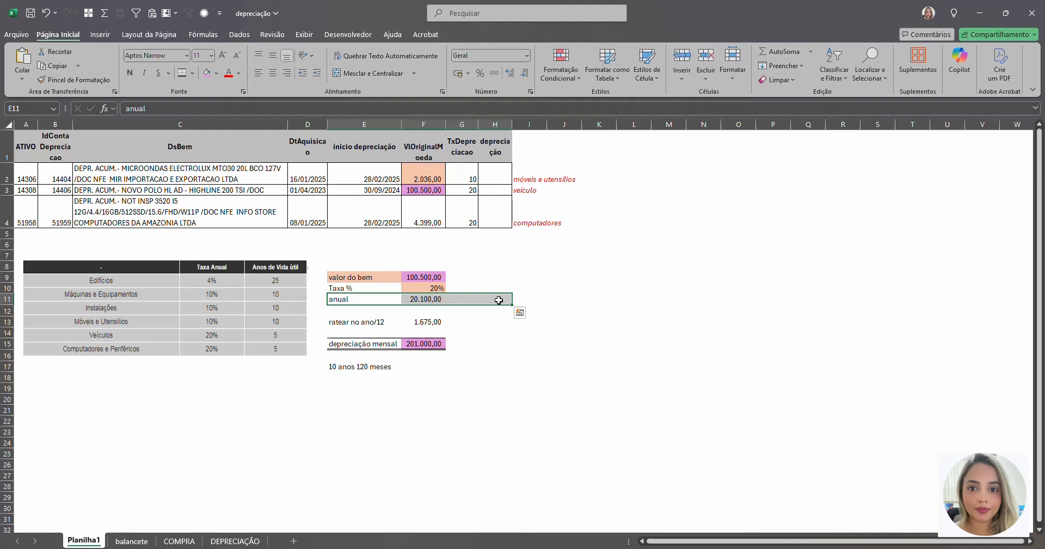
Step: Clear the "depreciação mensal" formula in F15 and change the useful-life note in E17 to "5 anos 60 meses"
{"action": "left_click", "coordinate": [374, 319]}
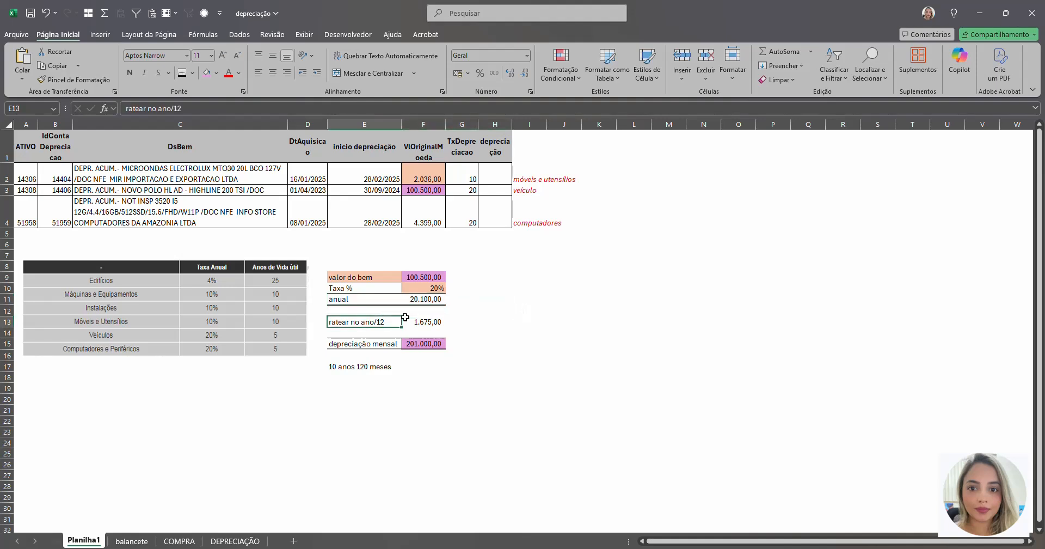
{"action": "left_click", "coordinate": [406, 319]}
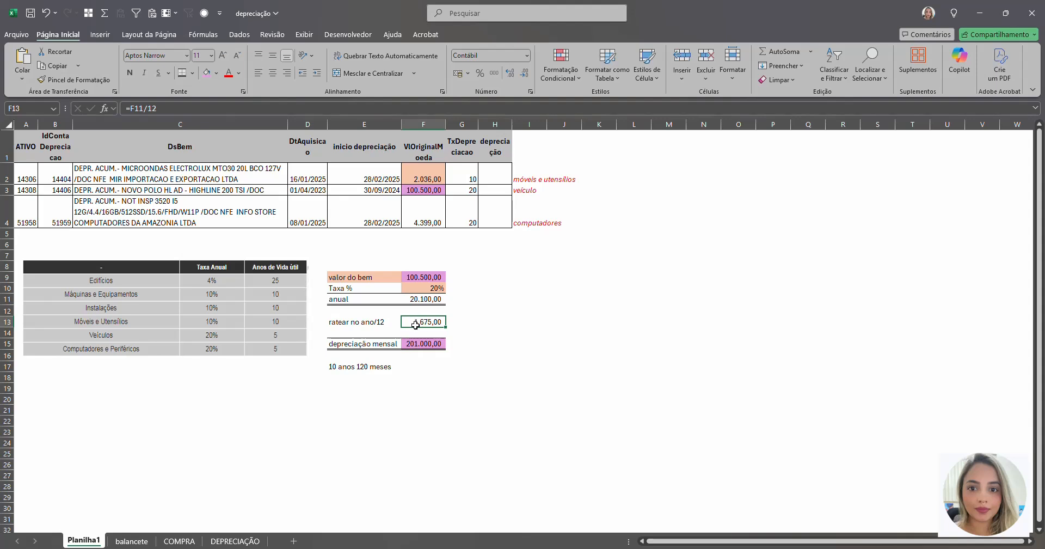
{"action": "left_click", "coordinate": [408, 344]}
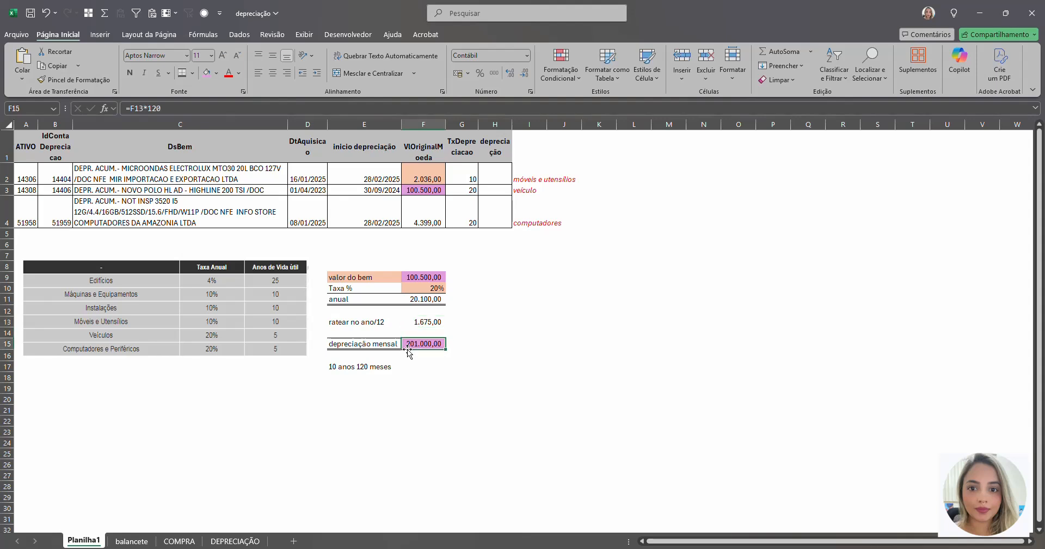
{"action": "key", "text": "Delete"}
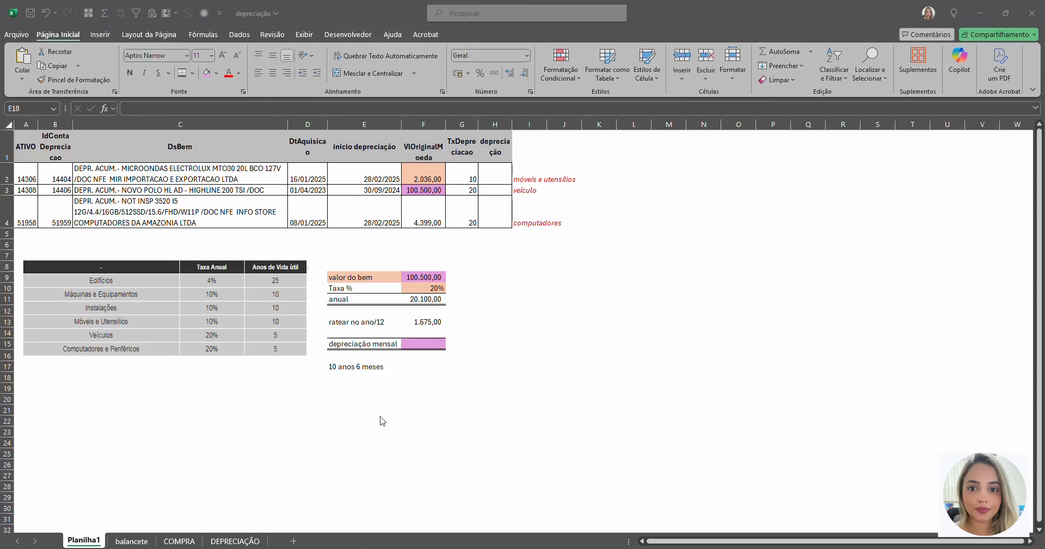
{"action": "left_click", "coordinate": [354, 378]}
{"action": "left_click", "coordinate": [271, 339]}
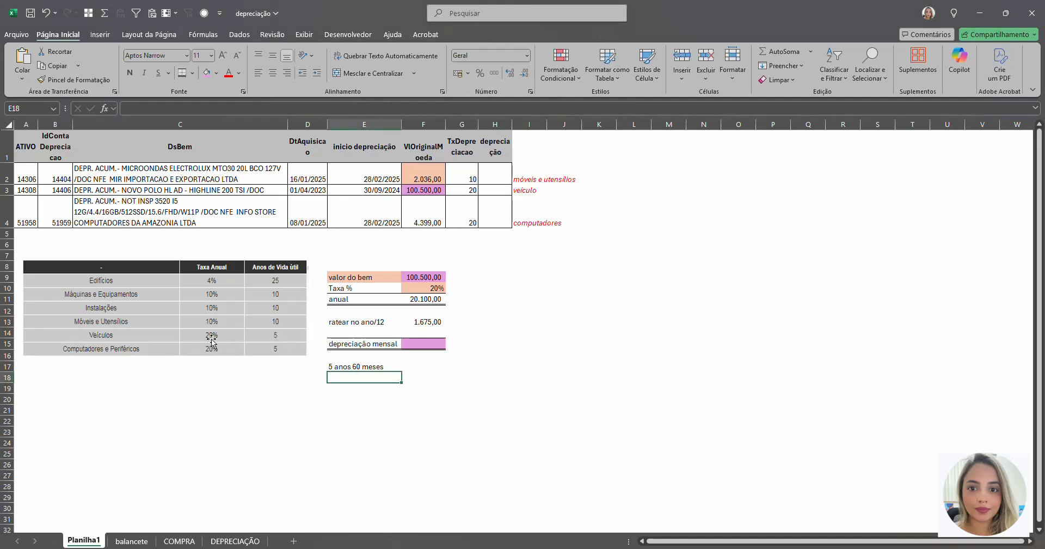
Step: Calculate the vehicle's full-life depreciation in F15 with the formula =F13*60
{"action": "left_click", "coordinate": [423, 409]}
{"action": "left_click", "coordinate": [426, 345]}
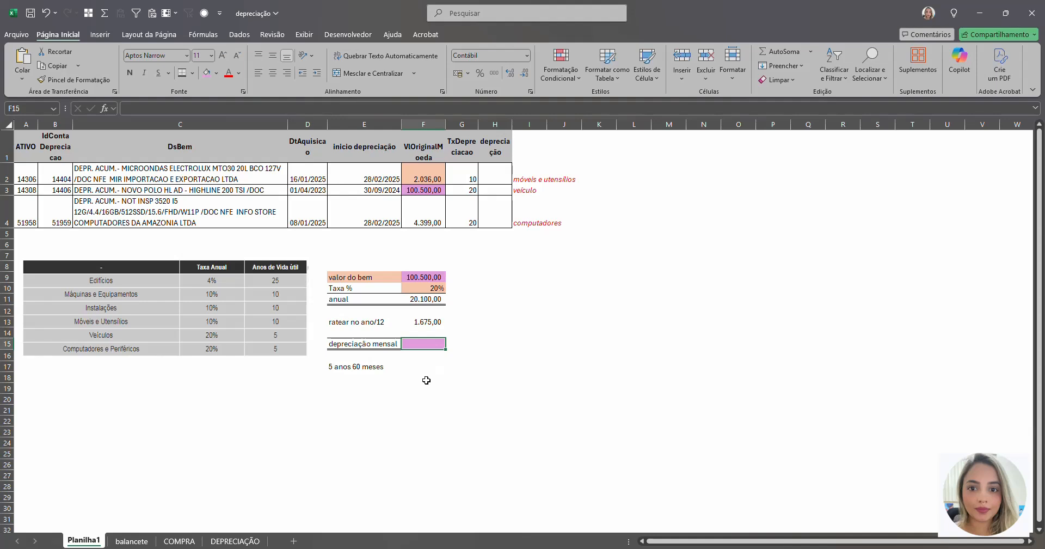
{"action": "type", "text": "="}
{"action": "left_click", "coordinate": [428, 325]}
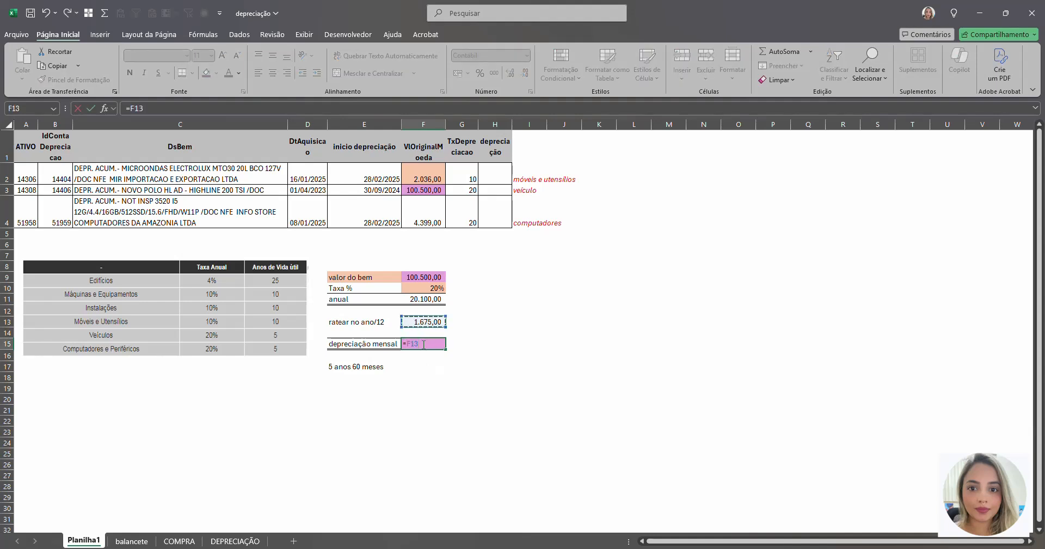
{"action": "type", "text": "*"}
{"action": "key", "text": "Return"}
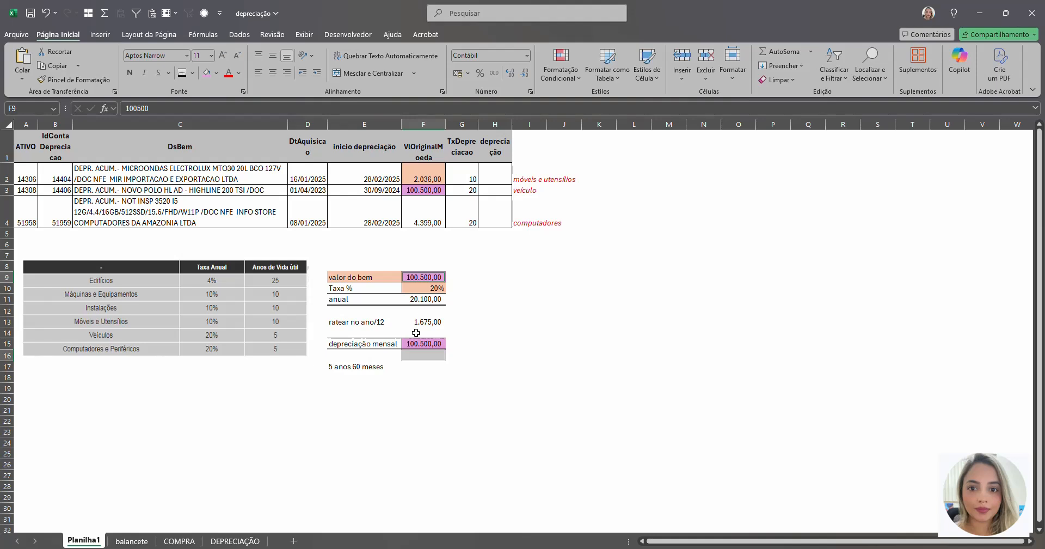
Step: Fill the "valor do bem" cell F9 and the total in F15 with yellow
{"action": "left_click", "coordinate": [419, 342]}
{"action": "left_click", "coordinate": [421, 279], "text": "ctrl"}
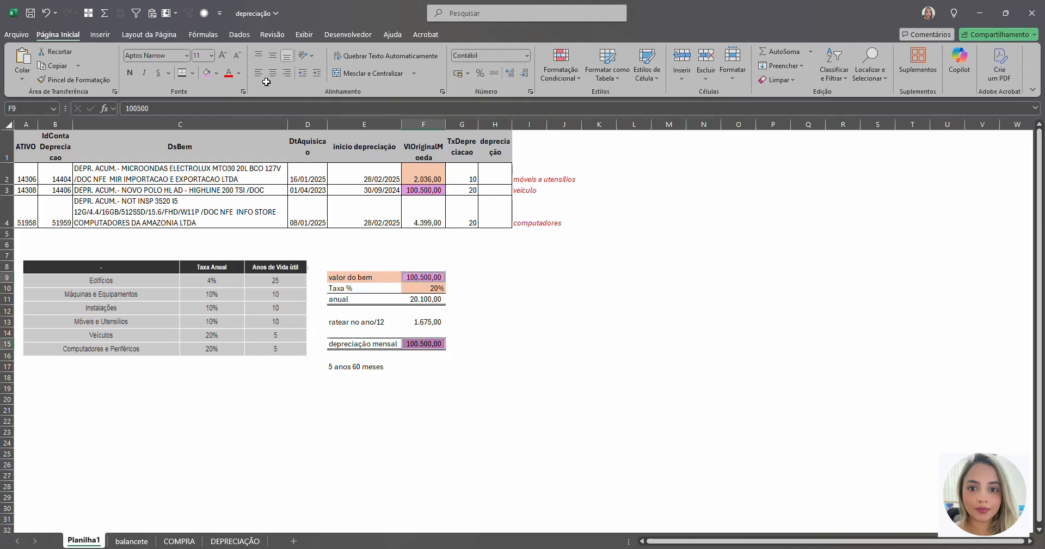
{"action": "left_click", "coordinate": [216, 72]}
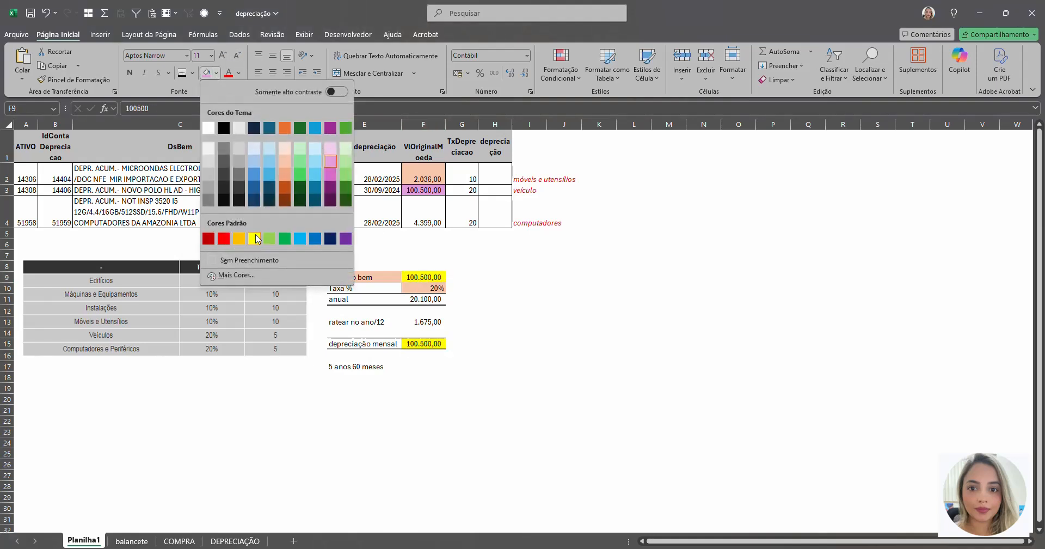
{"action": "left_click", "coordinate": [256, 239]}
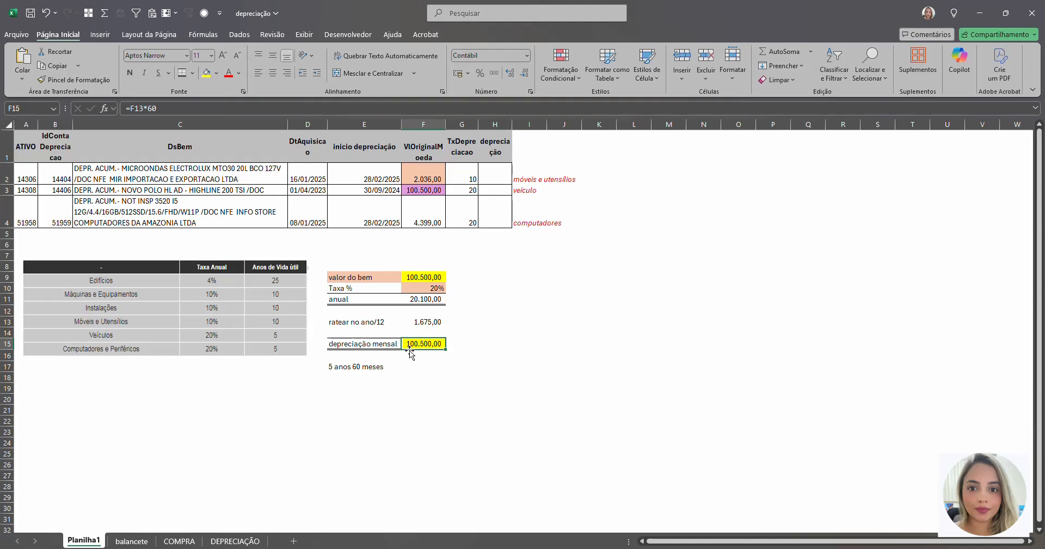
Step: Calculate the microwave's monthly depreciation in H2 with the formula =(F2*G2%)/12
{"action": "left_click", "coordinate": [440, 181]}
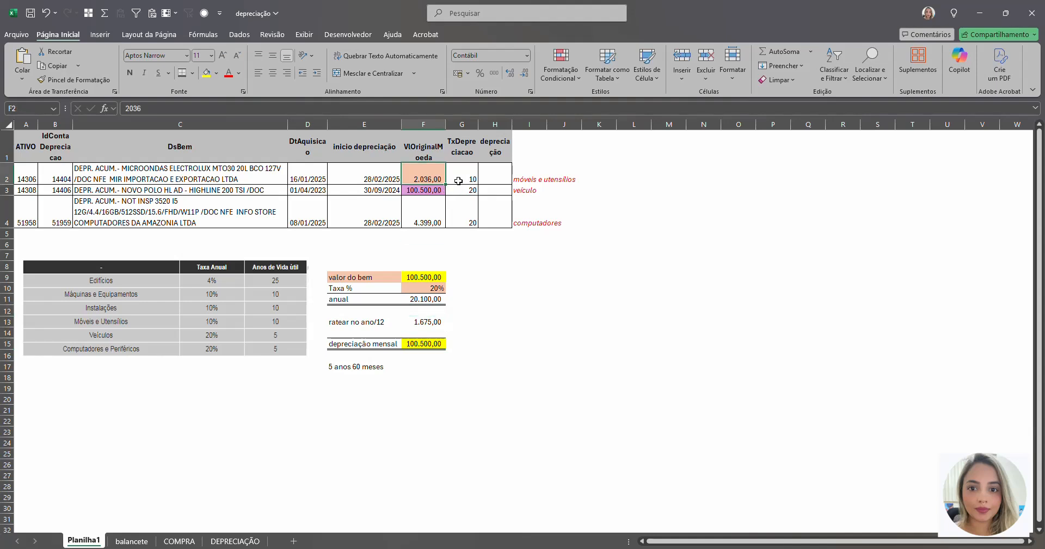
{"action": "left_click", "coordinate": [482, 178]}
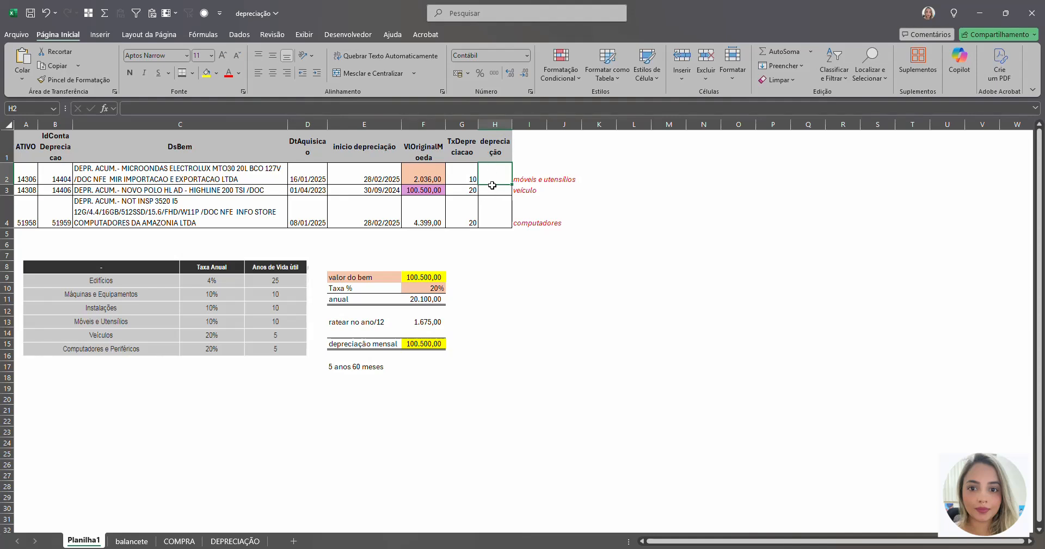
{"action": "type", "text": "="}
{"action": "left_click", "coordinate": [422, 182]}
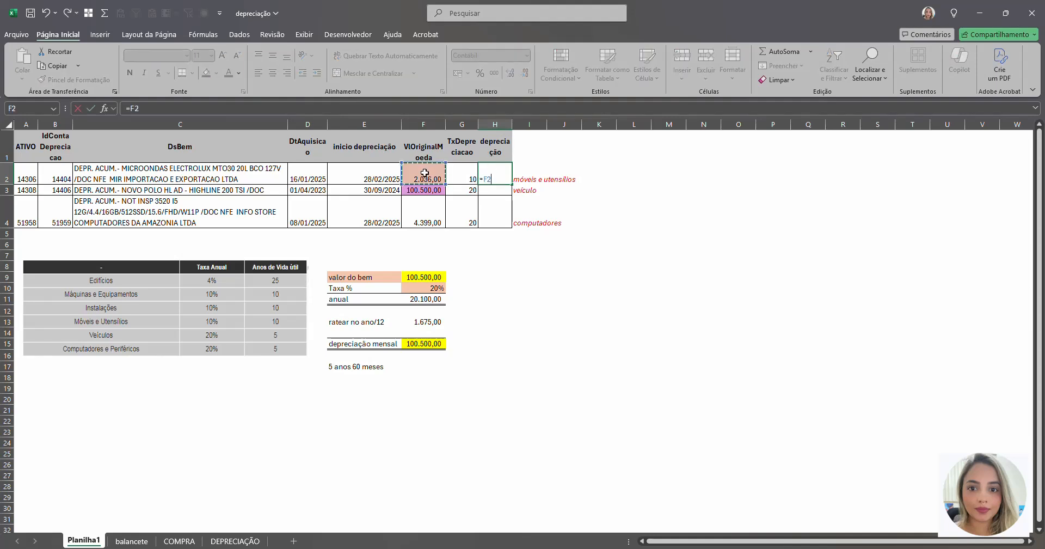
{"action": "type", "text": "*"}
{"action": "key", "text": "BackSpace"}
{"action": "key", "text": "BackSpace"}
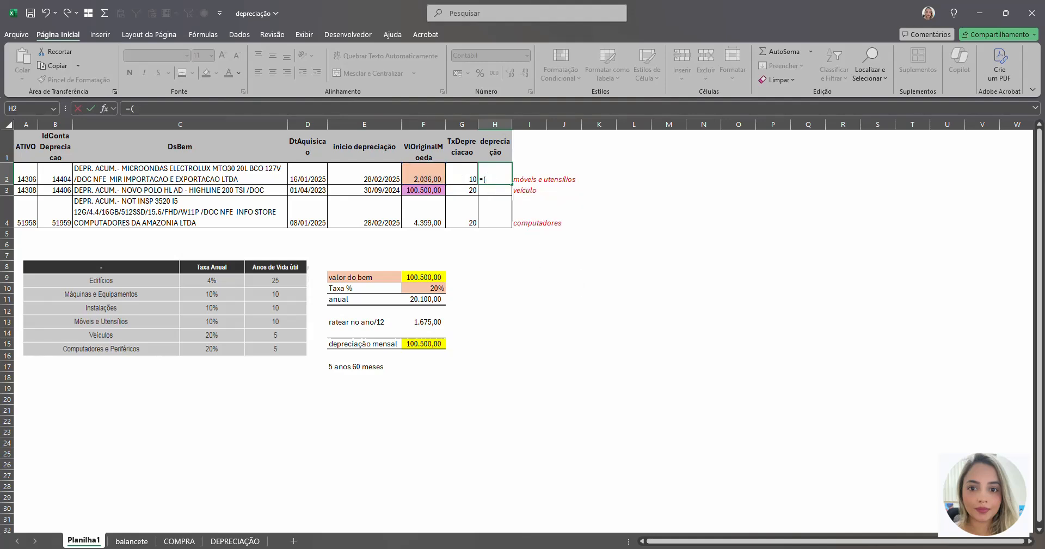
{"action": "left_click", "coordinate": [500, 177]}
{"action": "left_click", "coordinate": [409, 175]}
{"action": "type", "text": "*"}
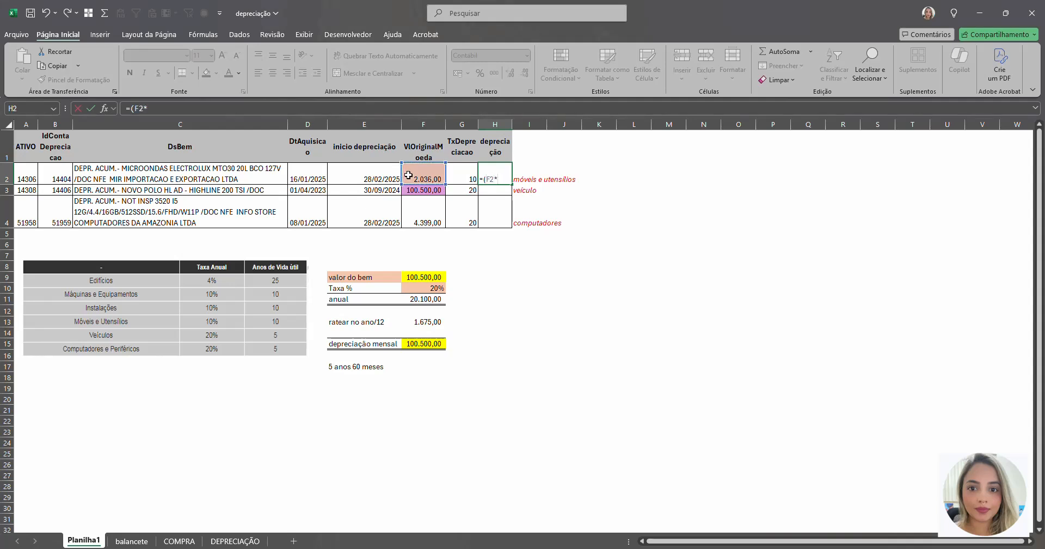
{"action": "left_click", "coordinate": [459, 181]}
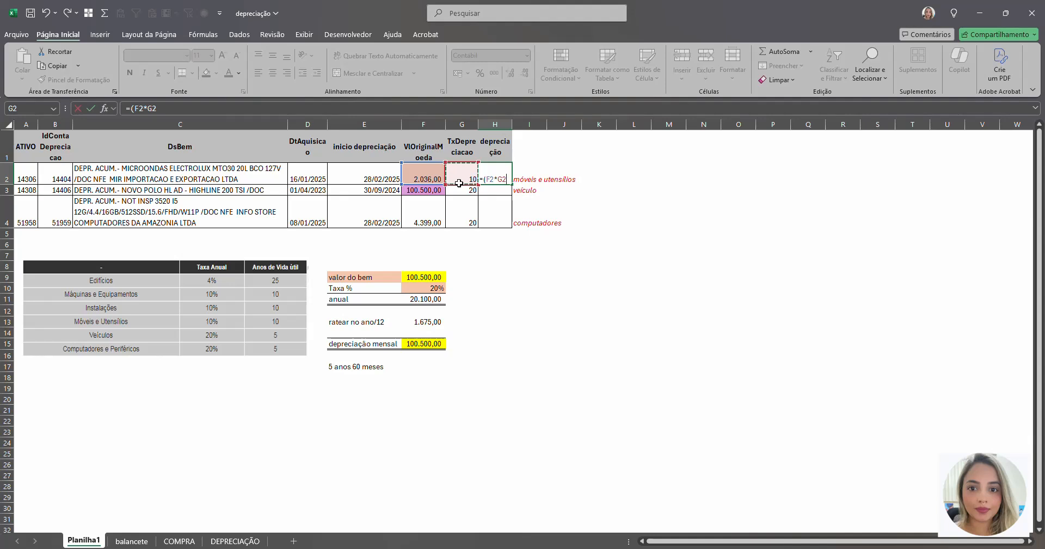
{"action": "key", "text": "Return"}
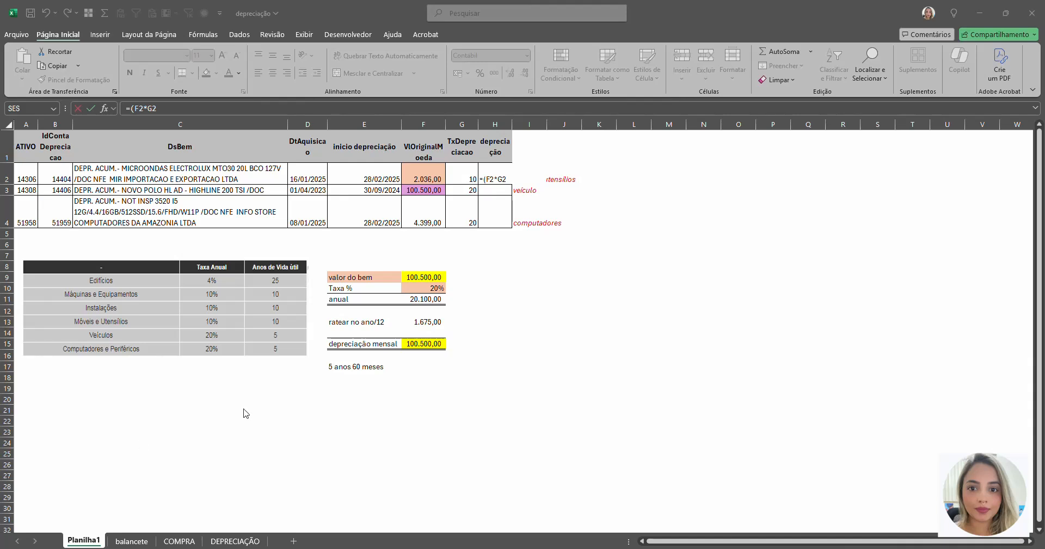
{"action": "left_click", "coordinate": [506, 181]}
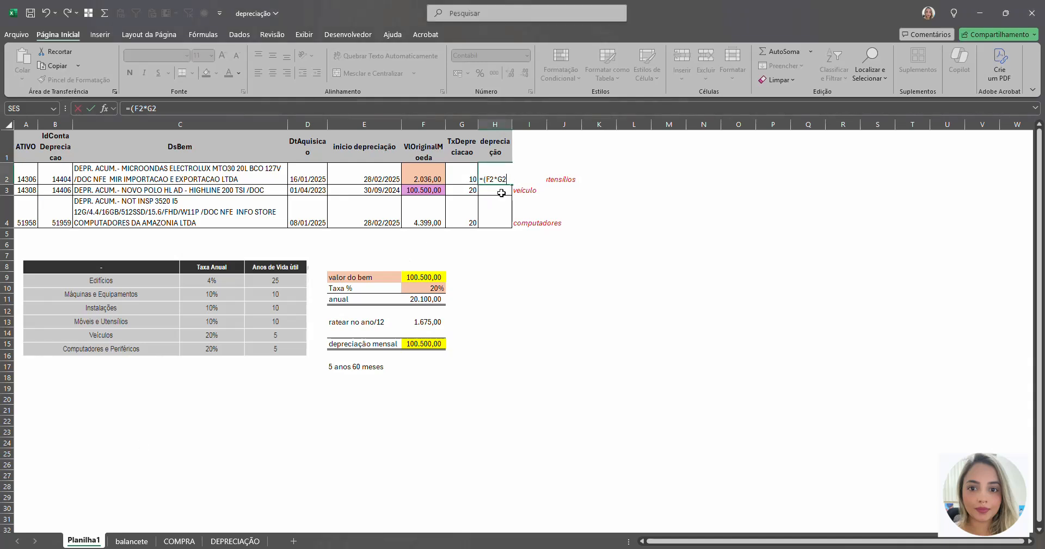
{"action": "type", "text": "%"}
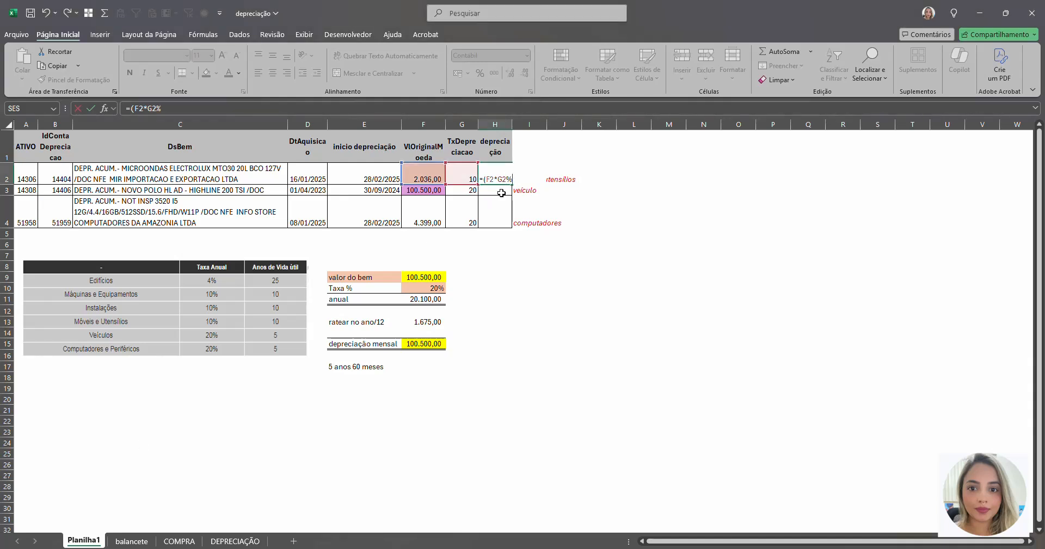
{"action": "type", "text": ")/12"}
{"action": "key", "text": "Return"}
{"action": "key", "text": "Up"}
Step: Copy the H2 depreciation formula to the vehicle and computer rows, H3:H4
{"action": "left_click", "coordinate": [431, 278]}
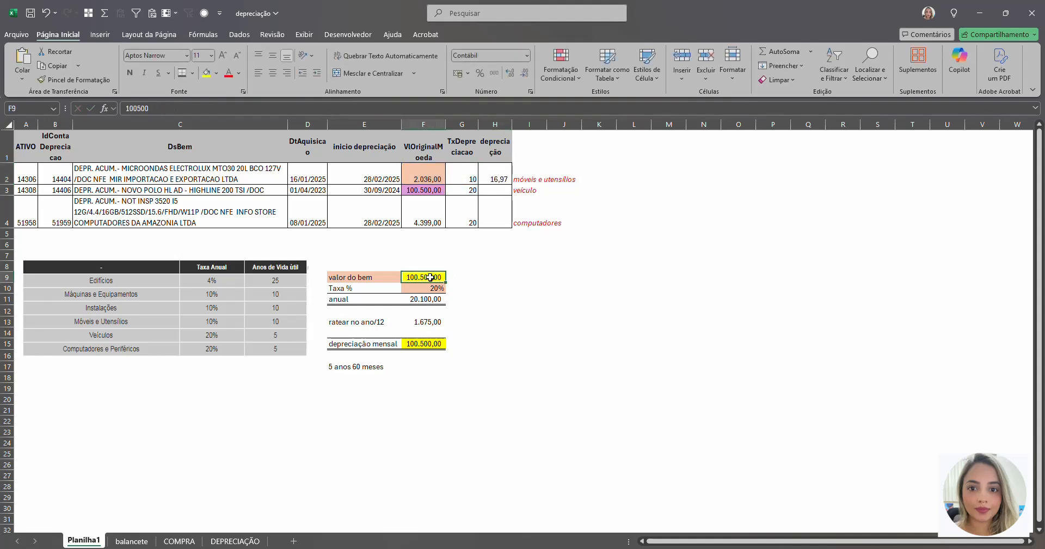
{"action": "left_click", "coordinate": [499, 178]}
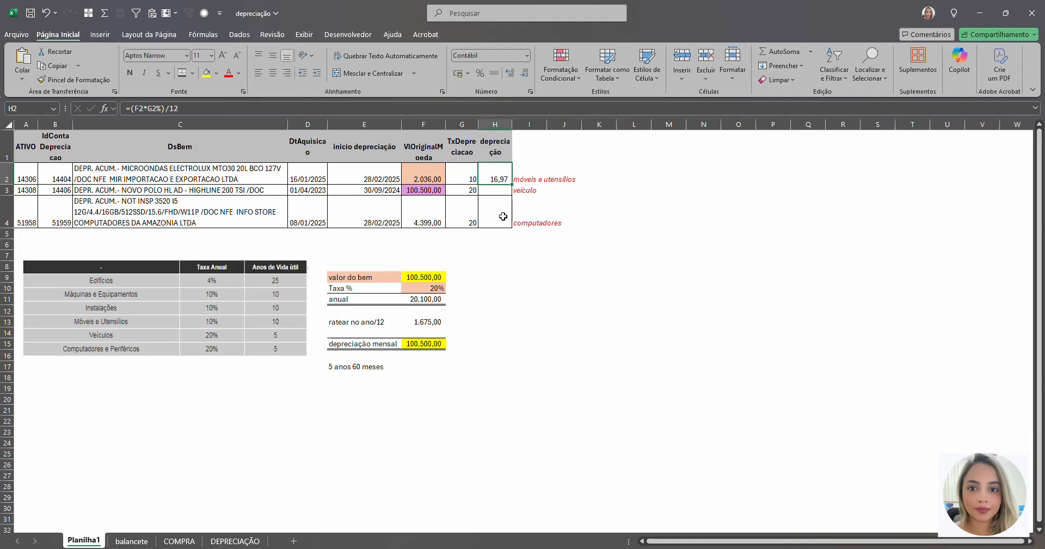
{"action": "key", "text": "ctrl+c"}
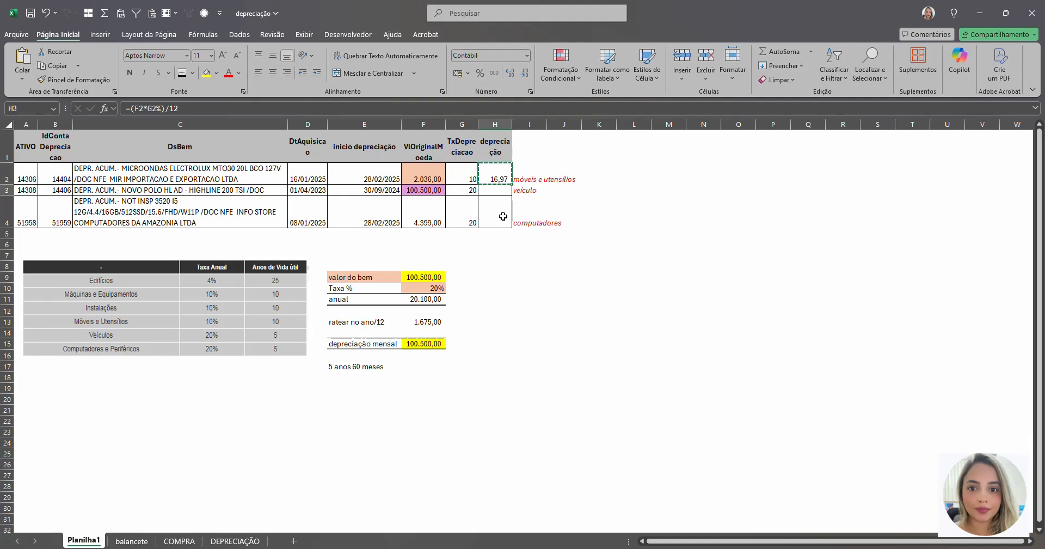
{"action": "key", "text": "Down"}
{"action": "key", "text": "shift+Down"}
{"action": "key", "text": "ctrl+v"}
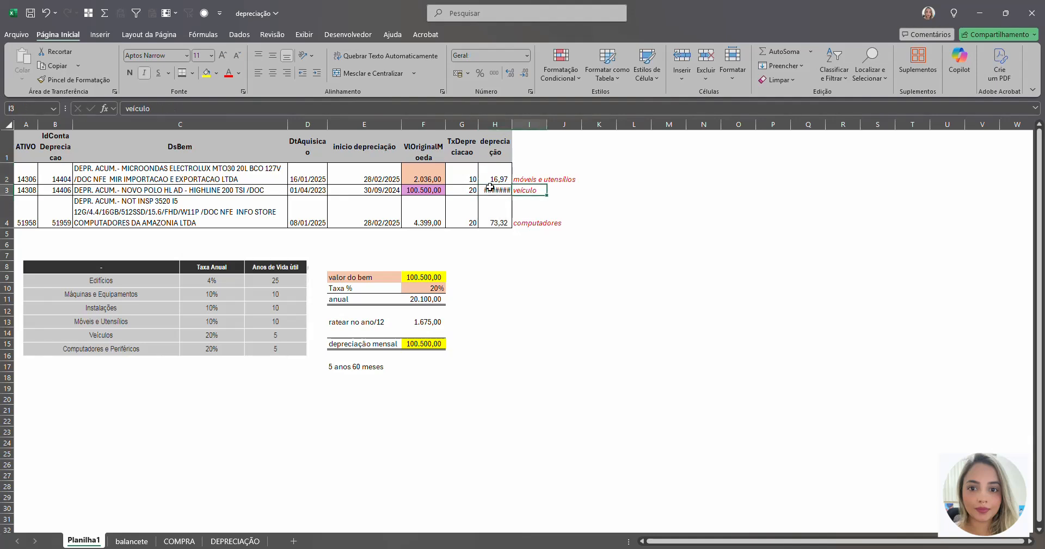
Step: Widen column H so the depreciation header and the vehicle's value fit
{"action": "left_click", "coordinate": [517, 127]}
{"action": "left_click_drag", "start_coordinate": [517, 127], "coordinate": [532, 127]}
{"action": "left_click", "coordinate": [509, 206]}
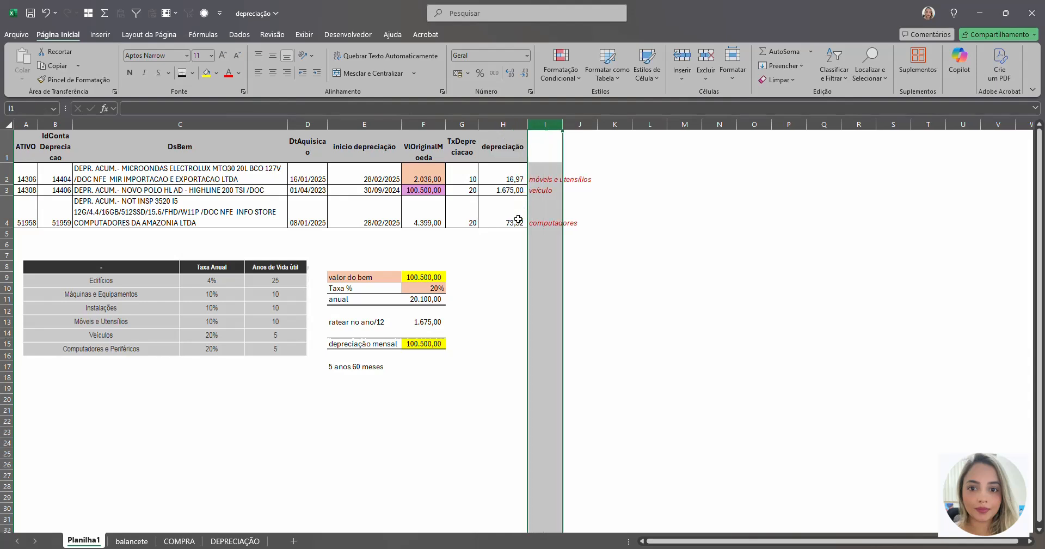
Step: Check the vehicle's formula in H3, then shade both H3 and the "ratear no ano/12" value in F13 pinkish purple
{"action": "double_click", "coordinate": [506, 189]}
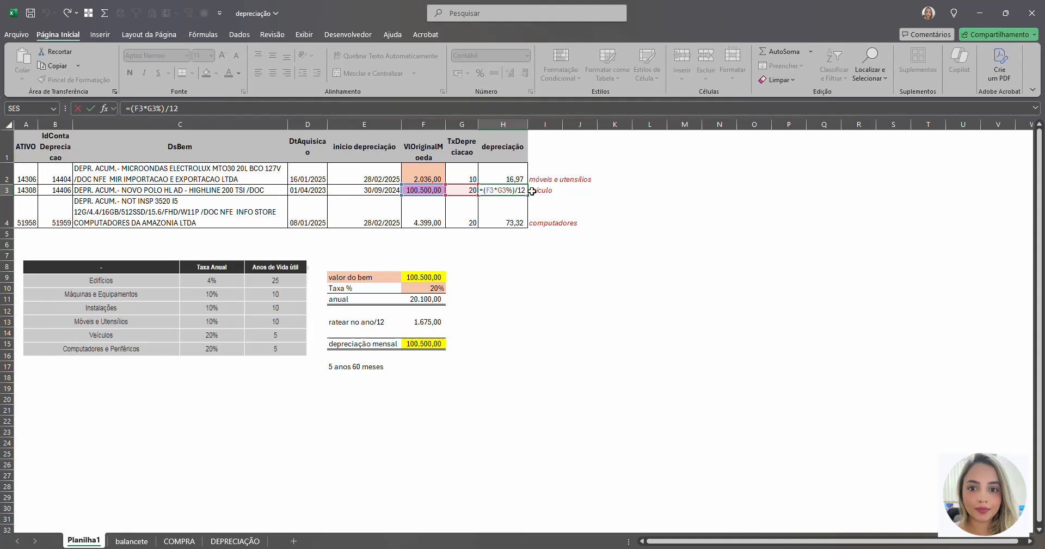
{"action": "key", "text": "Return"}
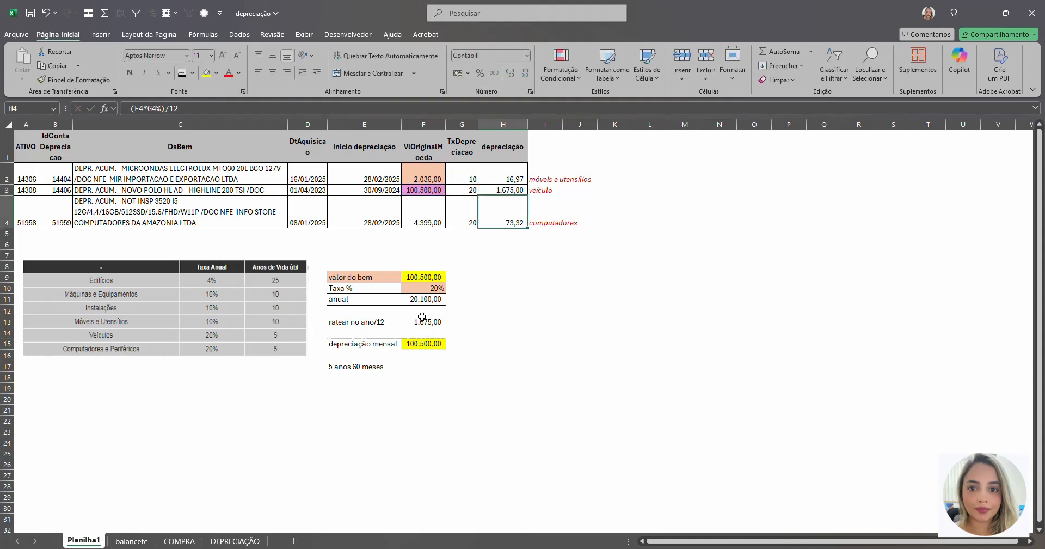
{"action": "left_click", "coordinate": [423, 323]}
{"action": "left_click", "coordinate": [503, 191]}
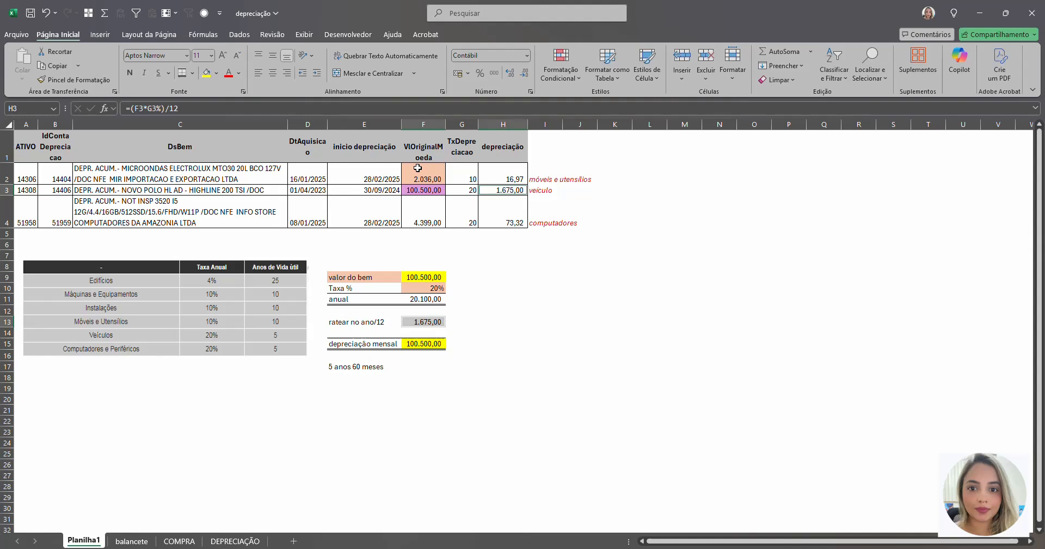
{"action": "left_click", "coordinate": [218, 74]}
{"action": "left_click", "coordinate": [331, 166]}
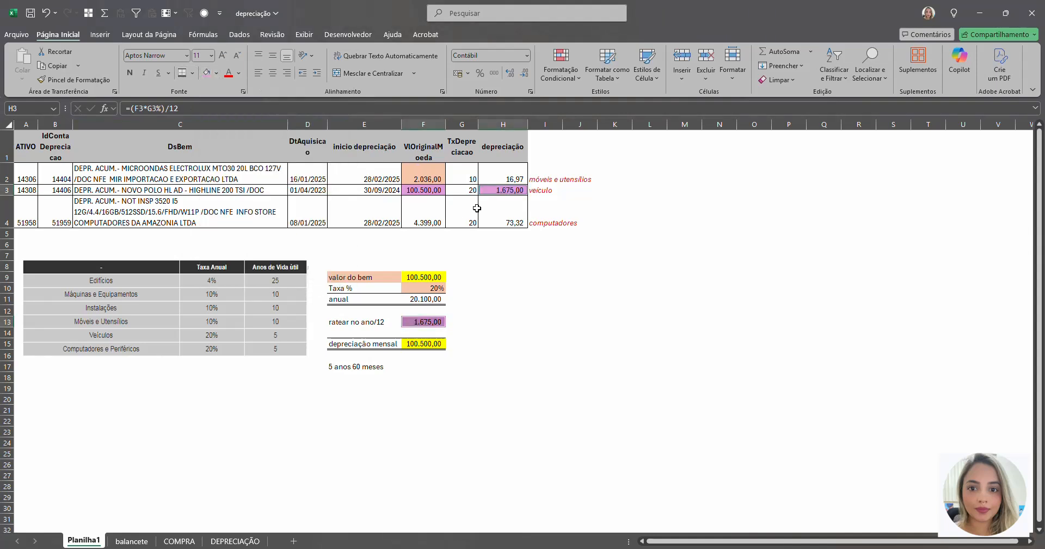
{"action": "left_click", "coordinate": [491, 277]}
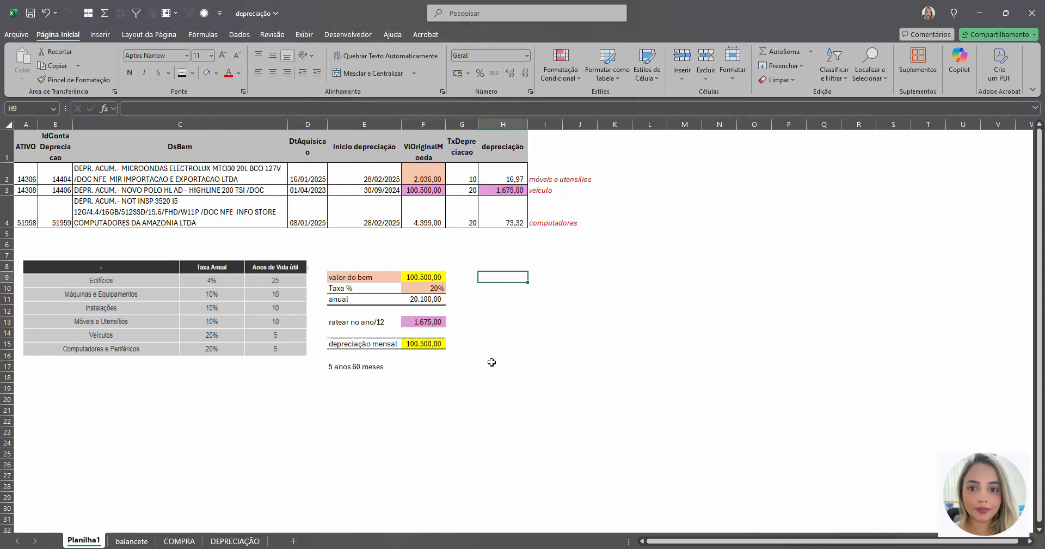
Step: Total the monthly depreciation in H5 with =SOMA(H2:H4) and give the cell a double bottom border
{"action": "left_click", "coordinate": [505, 223]}
{"action": "left_click", "coordinate": [502, 236]}
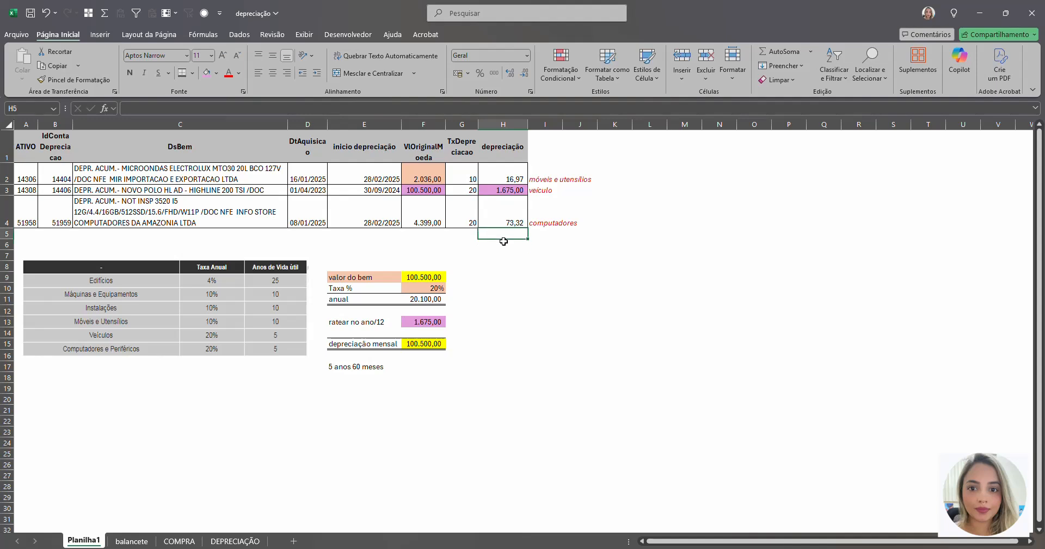
{"action": "key", "text": "alt+equal"}
{"action": "key", "text": "alt+equal"}
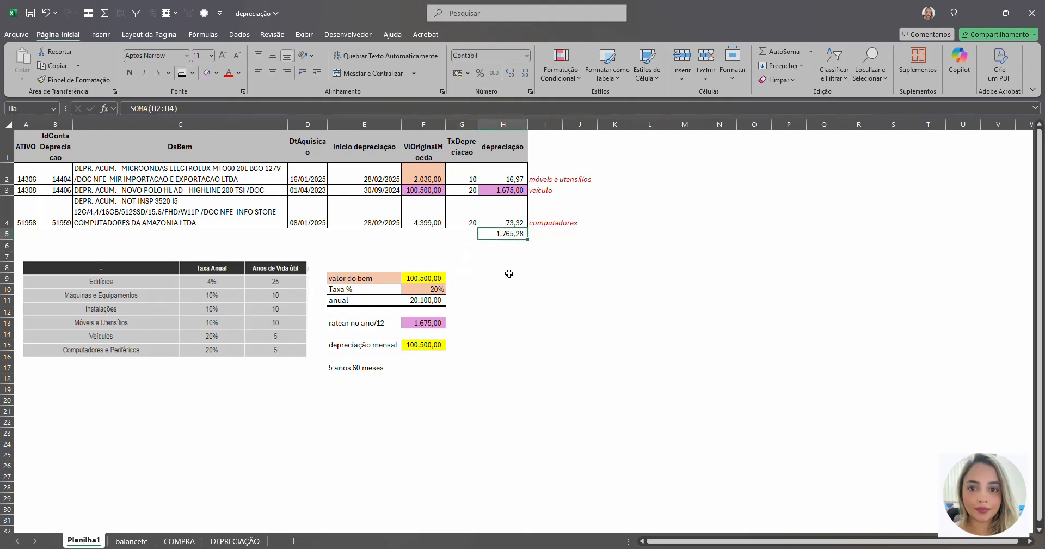
Step: Review the three asset rows against their monthly depreciation, the total in H5 and the rates in G2:G4
{"action": "left_click_drag", "start_coordinate": [499, 175], "coordinate": [309, 184]}
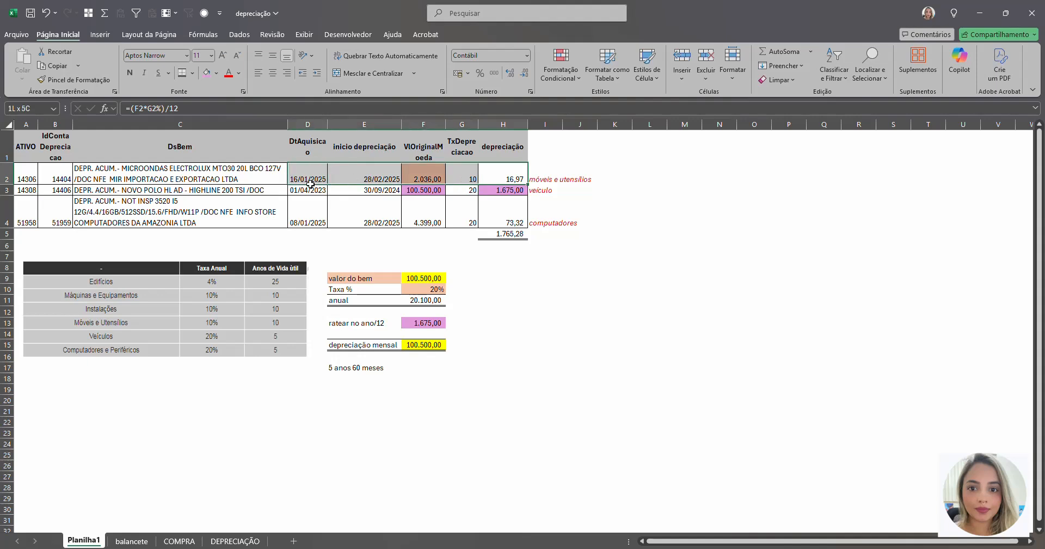
{"action": "left_click_drag", "start_coordinate": [484, 191], "coordinate": [321, 200]}
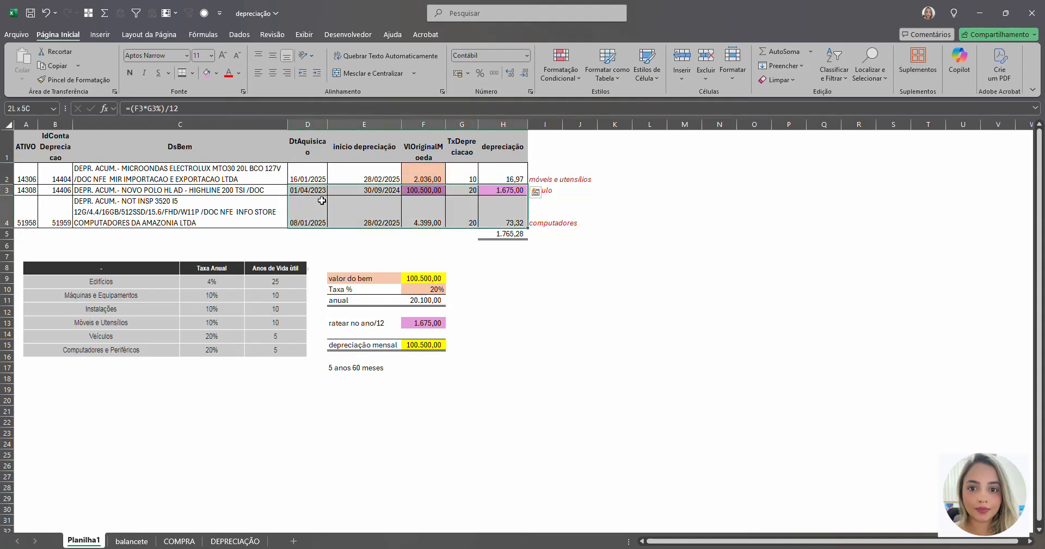
{"action": "left_click_drag", "start_coordinate": [518, 208], "coordinate": [331, 243]}
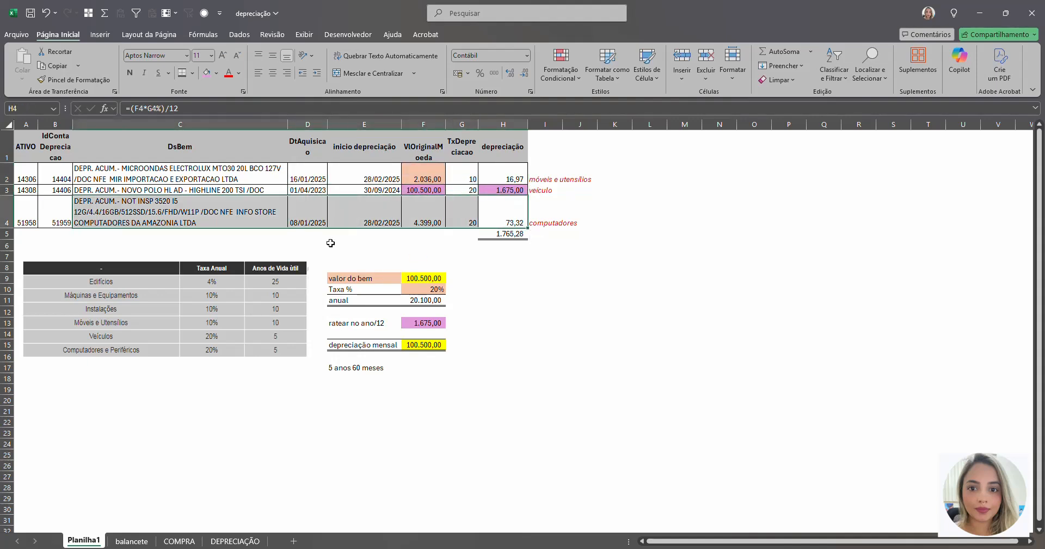
{"action": "left_click", "coordinate": [497, 234]}
{"action": "left_click", "coordinate": [501, 257]}
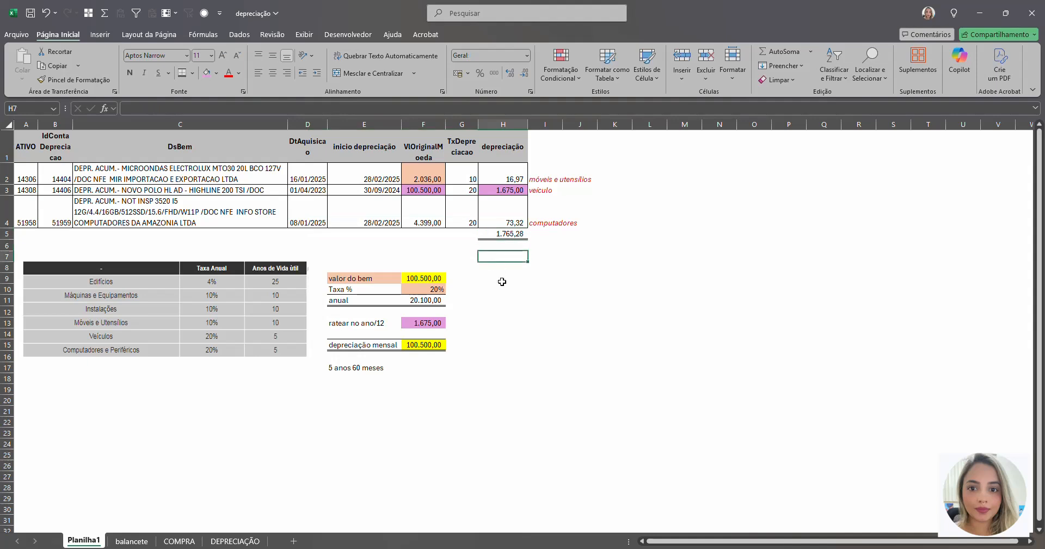
{"action": "left_click_drag", "start_coordinate": [470, 178], "coordinate": [469, 216]}
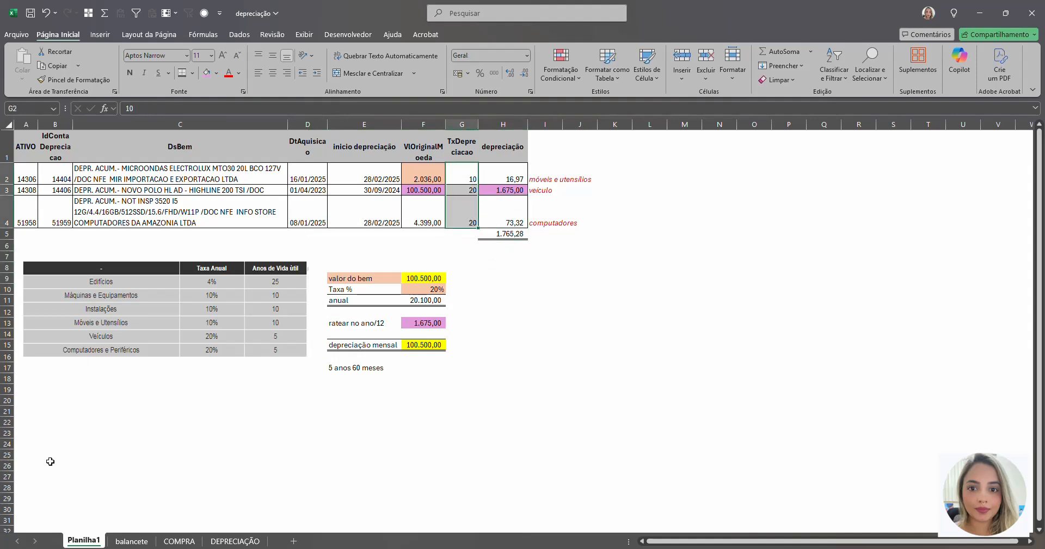
{"action": "left_click", "coordinate": [109, 548]}
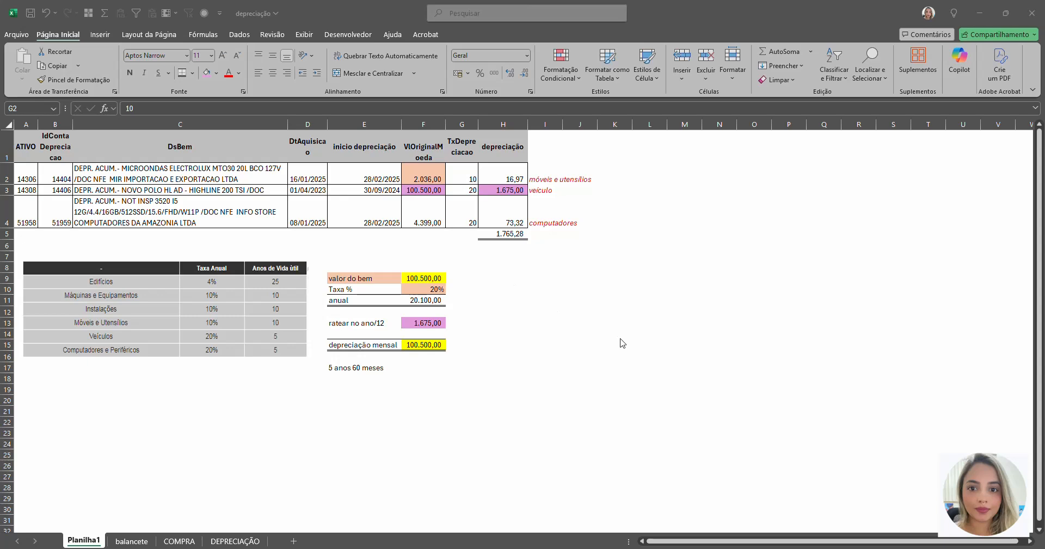